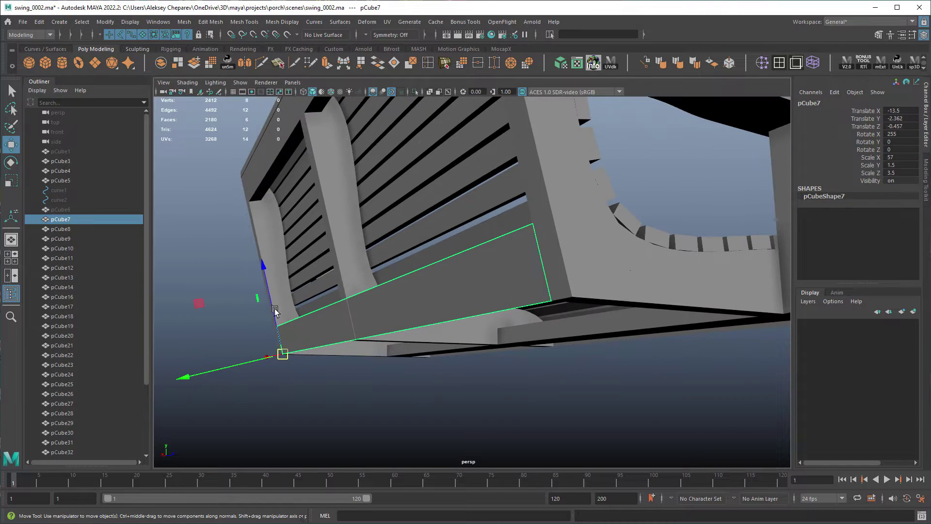
Step: Move the lower back rail up clear of the frame corner and select the two adjacent end-frame pieces
drag(266, 273, 249, 200)
click(630, 278)
shift+click(562, 284)
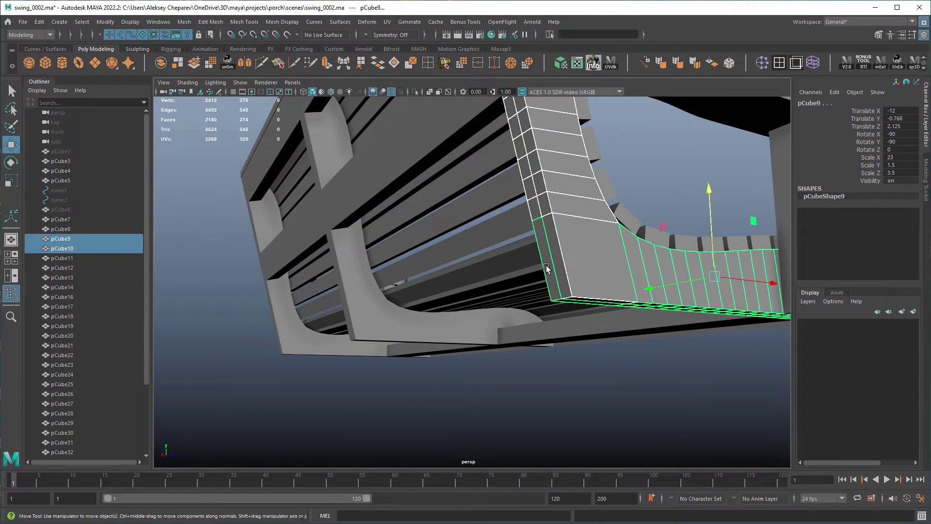
Step: Bevel the lower back corner edges of both adjacent end-frame pieces
alt+right_drag(534, 293, 647, 235)
alt+middle_drag(648, 235, 524, 249)
alt+drag(541, 310, 542, 301)
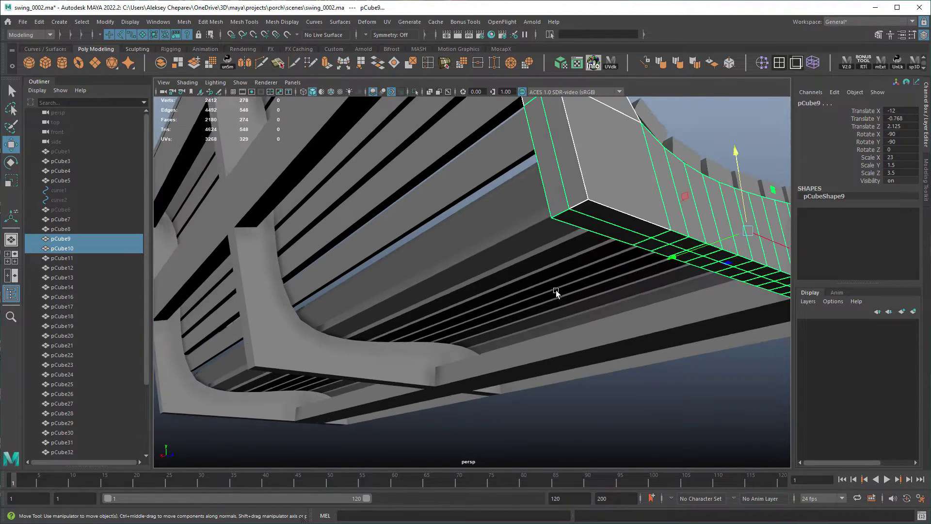
alt+middle_drag(543, 301, 541, 246)
right_drag(542, 236, 542, 209)
click(508, 257)
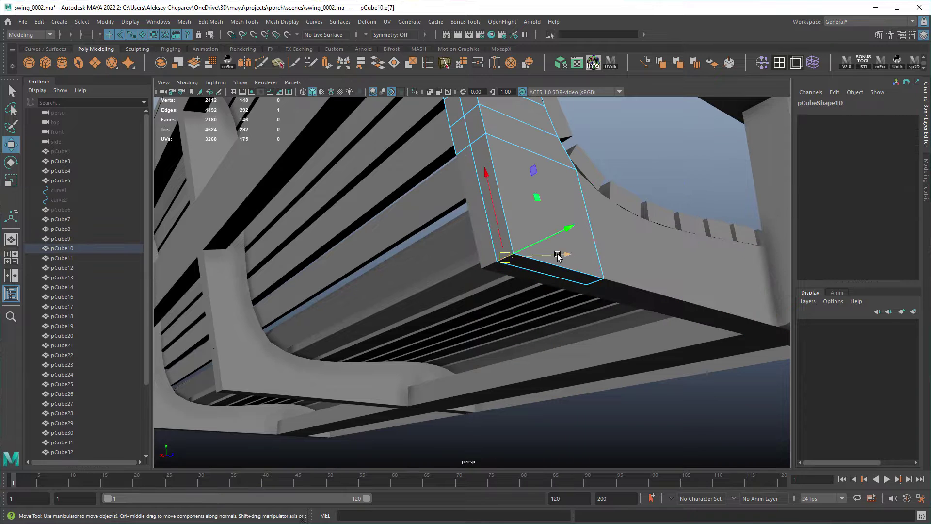
right_drag(482, 254, 485, 227)
shift+click(490, 265)
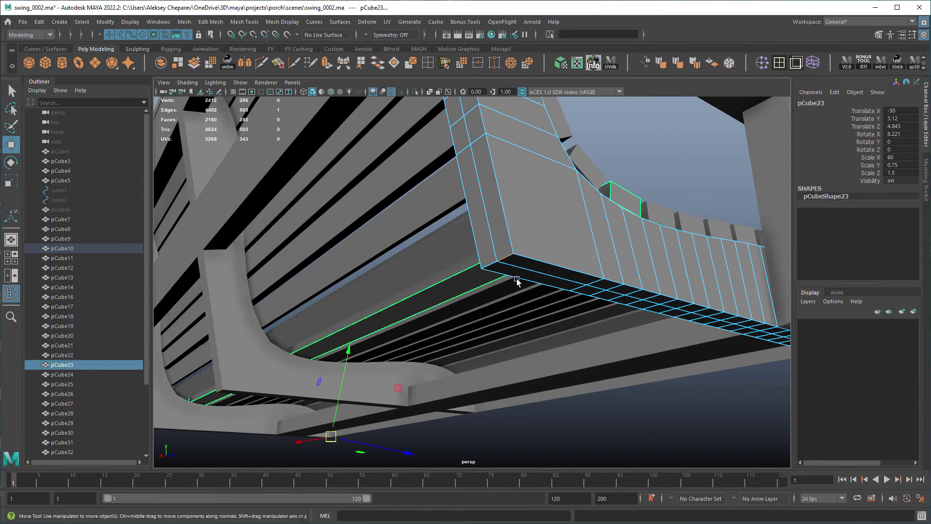
click(500, 272)
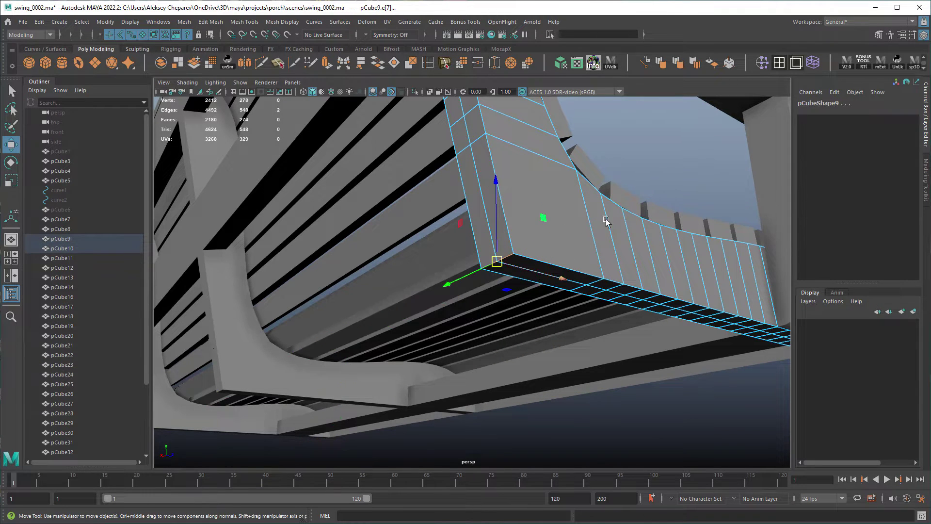
shift+right_drag(620, 139, 673, 166)
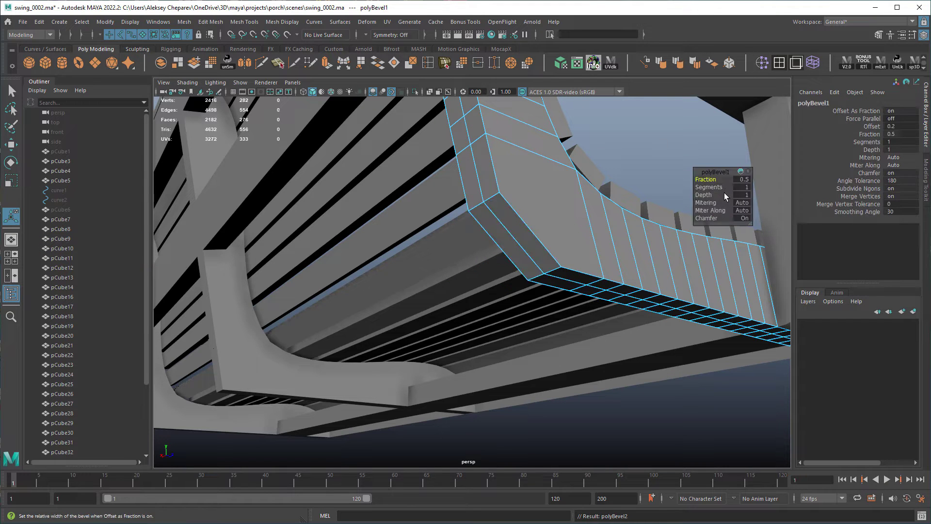
Step: Round the new bevel by setting its fraction to 1 and its segments to 15
drag(710, 188, 777, 195)
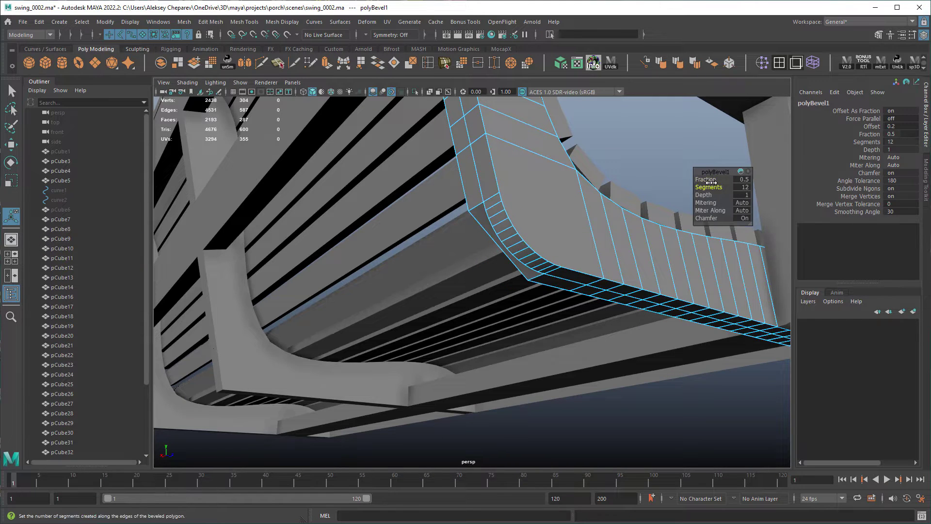
drag(706, 181, 782, 192)
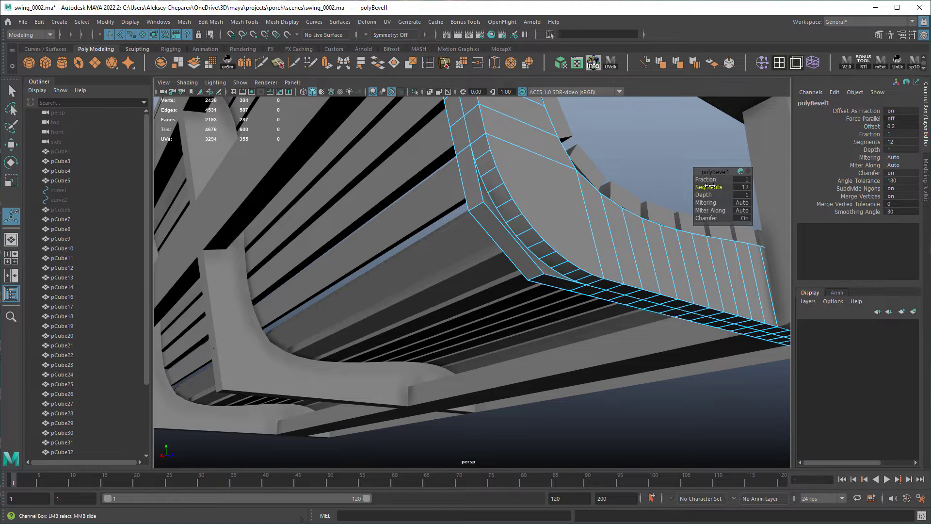
alt+drag(683, 203, 674, 204)
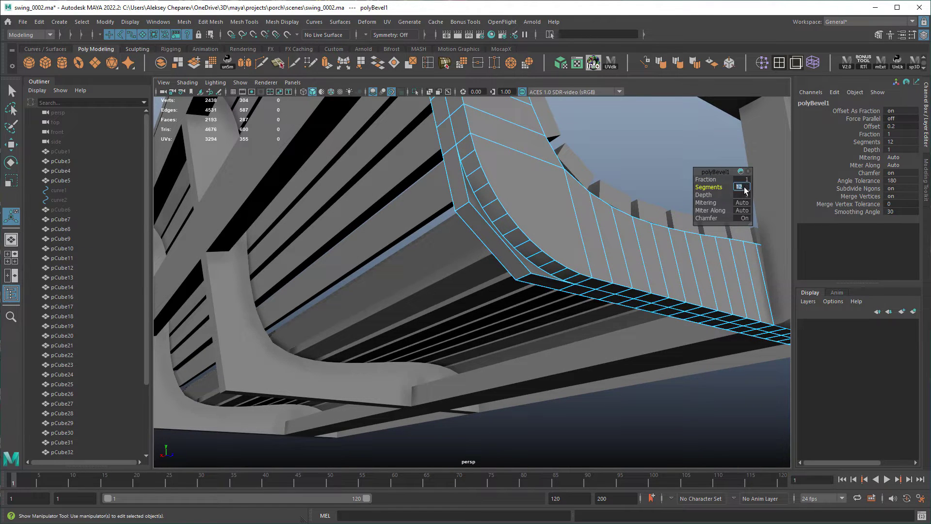
text(15)
key(Return)
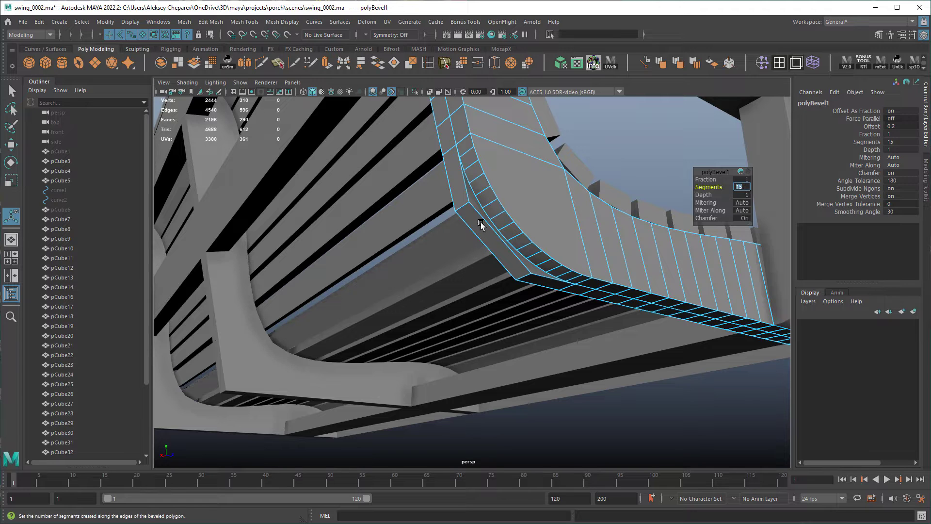
Step: Adjust the bevel of the still angular end-frame piece and bevel the matching lower corners of the middle and far supports
click(482, 223)
key(q)
click(461, 209)
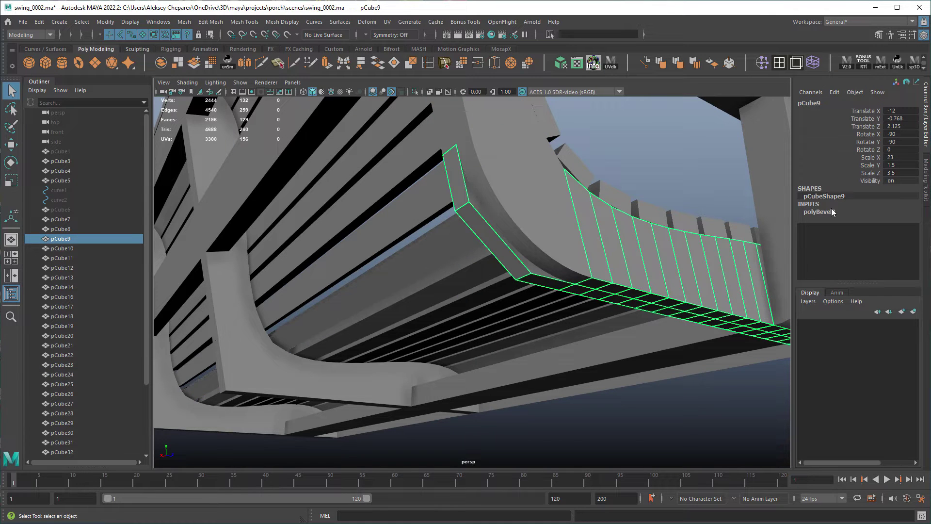
click(820, 212)
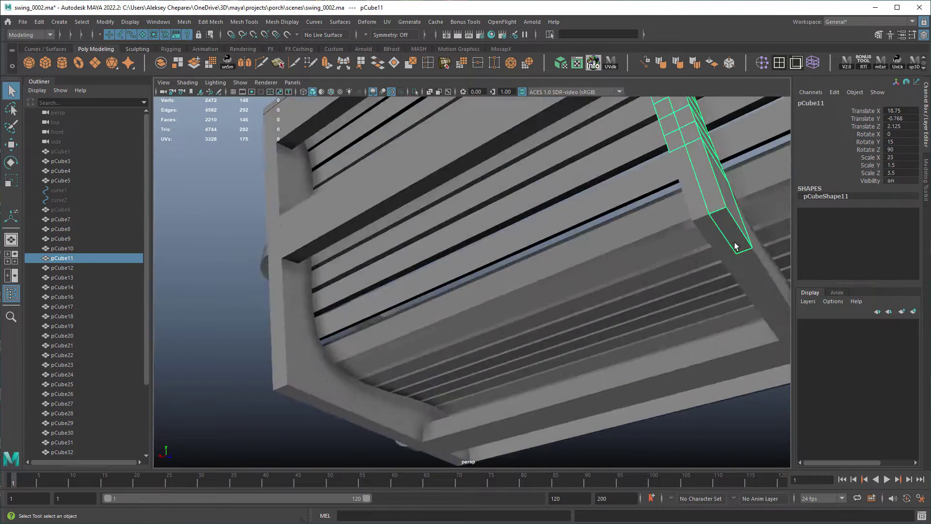
click(690, 133)
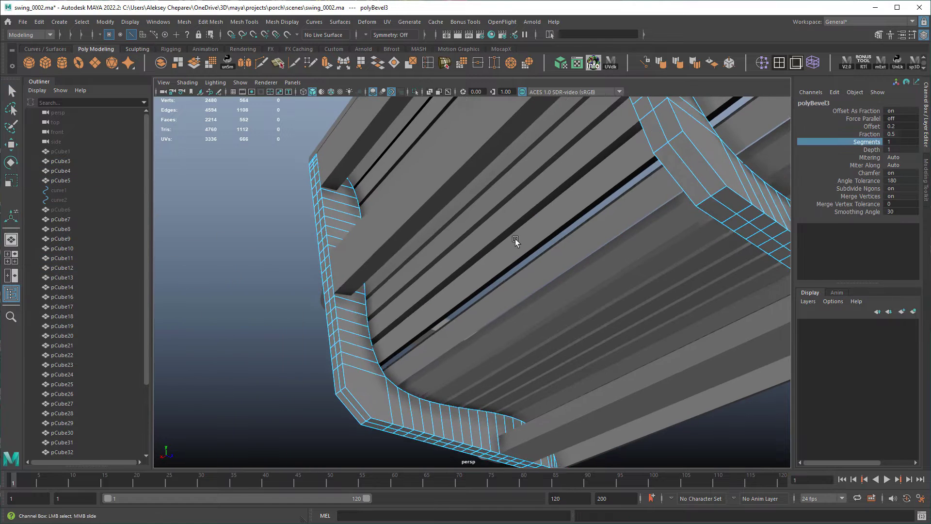
shift+right_click(626, 148)
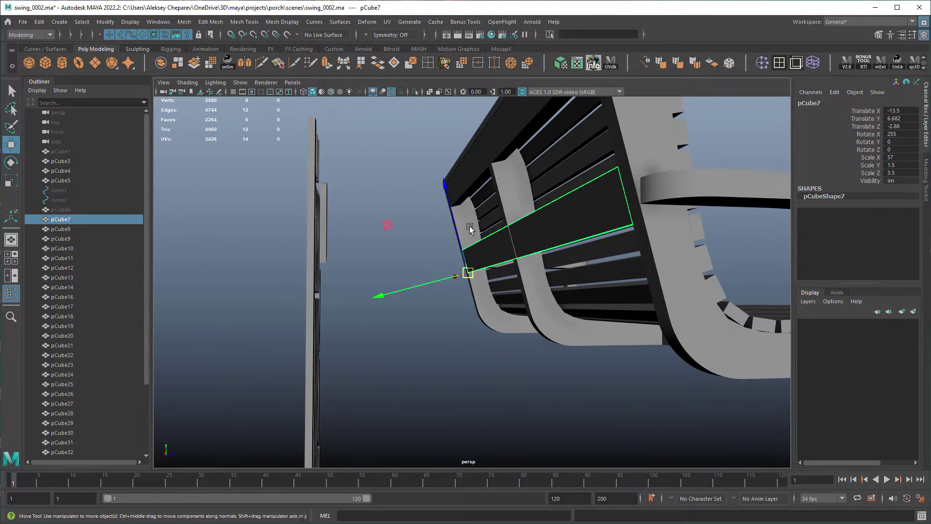
Step: Slide the lower back rail down its slope to Translate Y 1.15, where the rounded frame corner begins
drag(464, 228, 478, 272)
alt+drag(480, 276, 570, 355)
scroll(569, 320, down, 2)
alt+drag(568, 308, 607, 338)
scroll(559, 320, down, 1)
key(space)
key(space)
alt+right_drag(541, 369, 473, 358)
alt+middle_drag(474, 357, 523, 286)
drag(538, 262, 541, 253)
key(q)
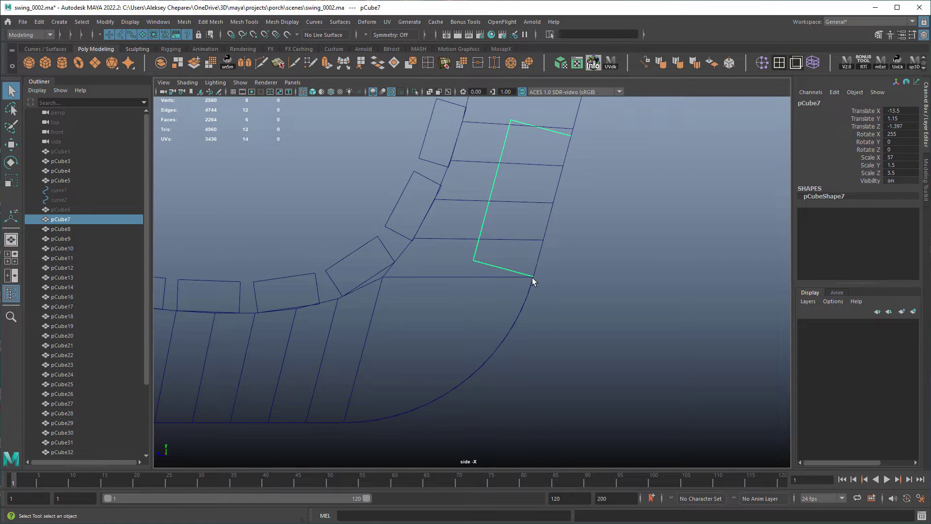
Step: Examine the lowered back rail and the rounded middle support from behind and around the whole bench
alt+right_drag(569, 319, 360, 232)
alt+middle_drag(360, 232, 394, 284)
key(space)
key(space)
alt+drag(629, 224, 571, 305)
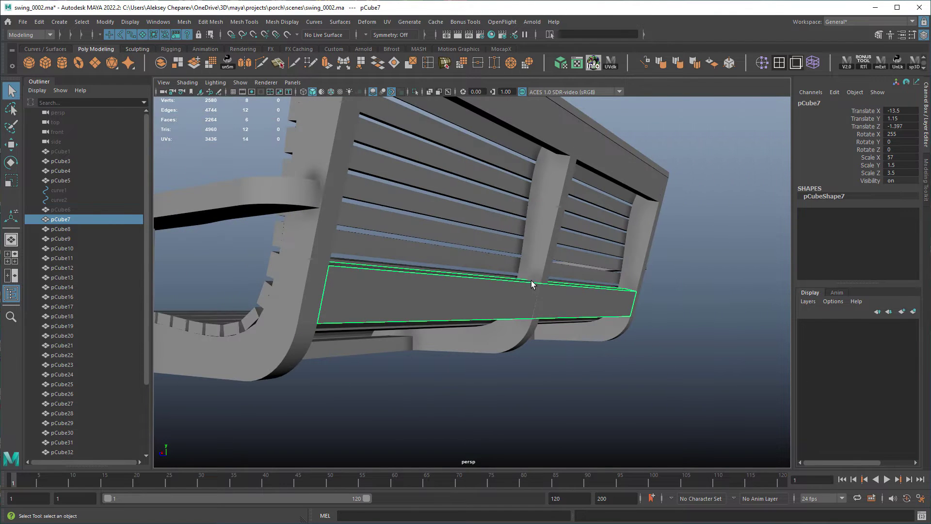
alt+drag(536, 287, 528, 304)
click(553, 177)
click(555, 191)
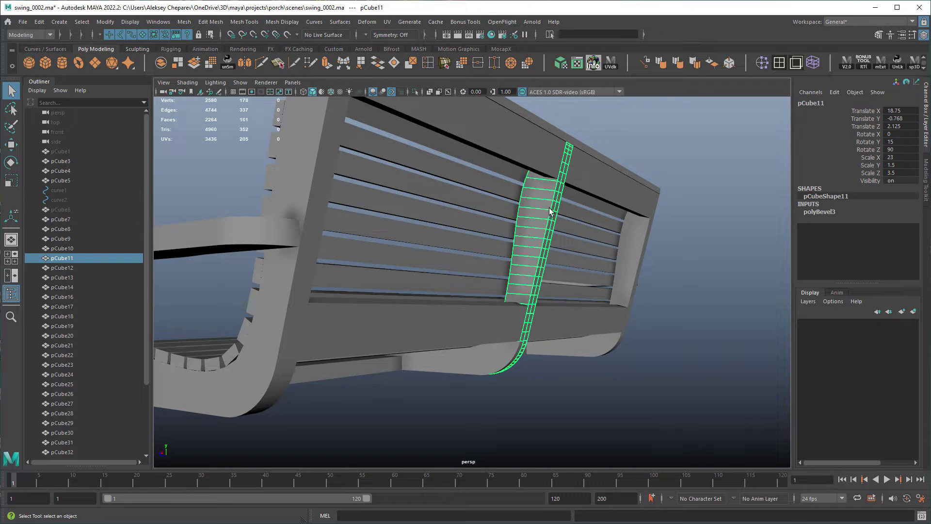
alt+drag(551, 215, 601, 293)
click(670, 318)
mouse_move(669, 318)
alt+mouse_down()
mouse_move(430, 285)
mouse_move(530, 322)
mouse_move(573, 285)
mouse_move(618, 325)
mouse_move(659, 330)
alt+mouse_up()
click(466, 274)
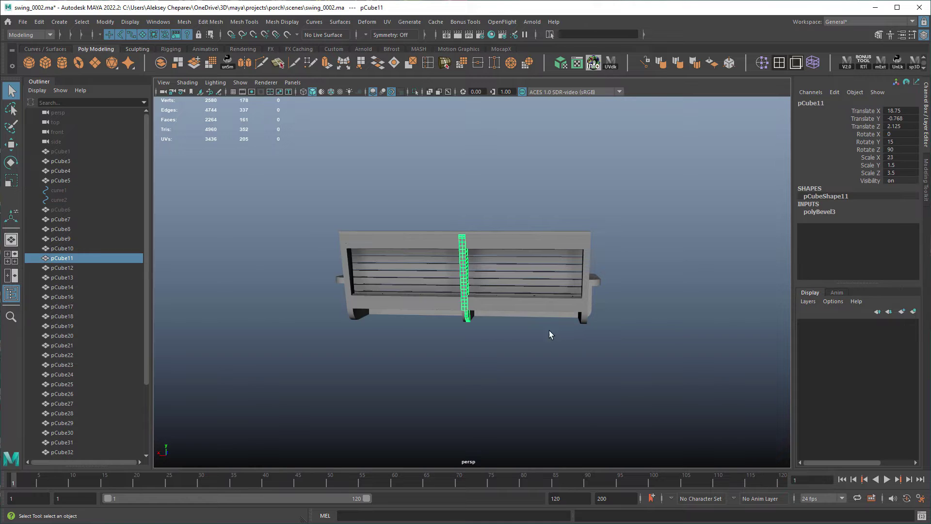
alt+drag(546, 330, 566, 281)
click(566, 282)
alt+drag(622, 325, 613, 304)
alt+right_drag(613, 303, 737, 335)
Step: Delete the outdated curved supports with square corners from the upper row of the flat parts layout
click(588, 224)
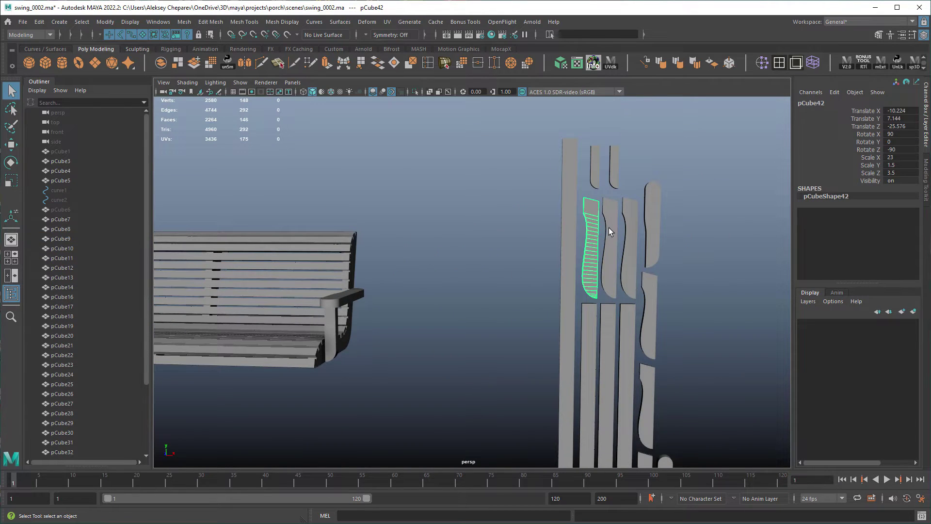
shift+click(609, 229)
shift+click(629, 238)
alt+drag(658, 293, 511, 368)
key(Delete)
Step: Duplicate a rounded bench support, rotate it flat and move it into the parts layout
click(632, 206)
key(w)
key(ctrl+d)
key(4)
key(5)
key(e)
drag(511, 204, 477, 321)
click(504, 286)
drag(713, 378, 709, 324)
drag(606, 354, 685, 361)
key(w)
drag(602, 335, 576, 315)
Step: Duplicate the flat rounded support and place the copies in the other curved-support slots of the parts layout
key(ctrl+d)
click(762, 364)
alt+middle_drag(607, 424, 590, 204)
key(ctrl+d)
drag(557, 160, 556, 126)
key(ctrl+d)
alt+right_drag(679, 340, 708, 353)
drag(620, 216, 620, 207)
Step: Delete the leftover outdated curved support from the parts layout
click(629, 145)
alt+middle_drag(647, 156, 670, 298)
click(568, 224)
key(Delete)
Step: Give the front view a plain grey background and show wireframe over the shaded parts
alt+right_drag(670, 298, 631, 272)
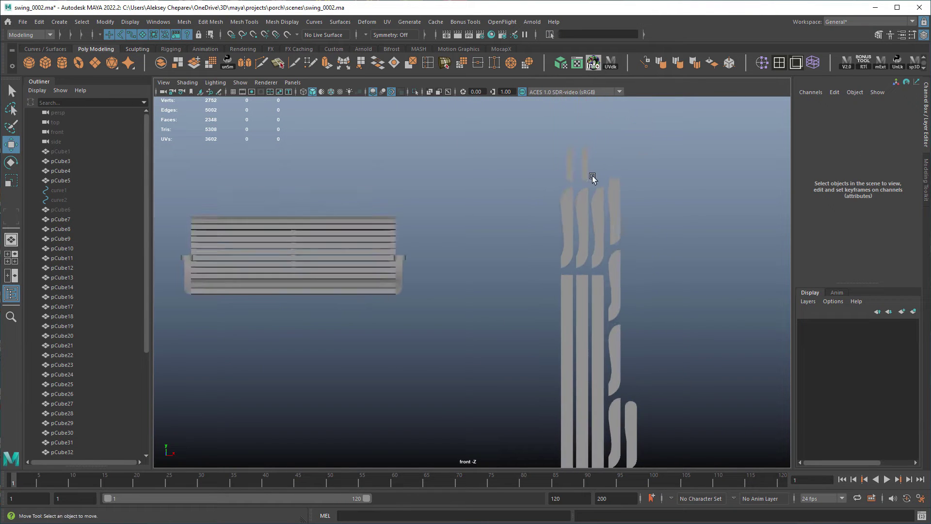
alt+middle_drag(578, 298, 555, 244)
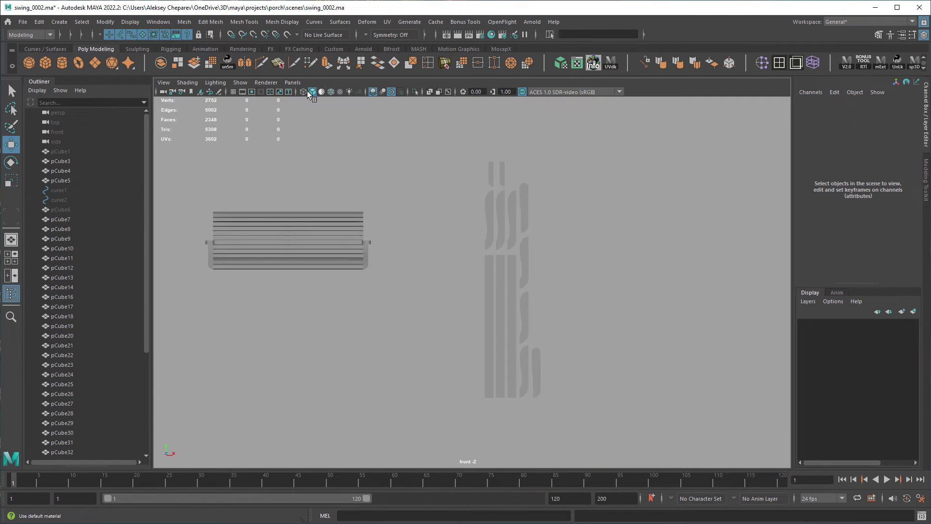
click(331, 92)
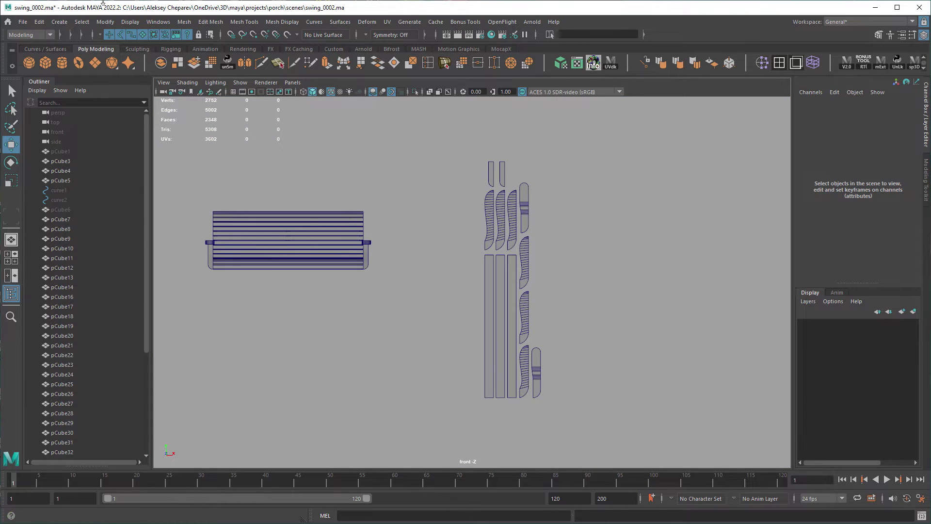
Step: Detach the Measure Tools as a floating palette beside the parts layout
click(64, 23)
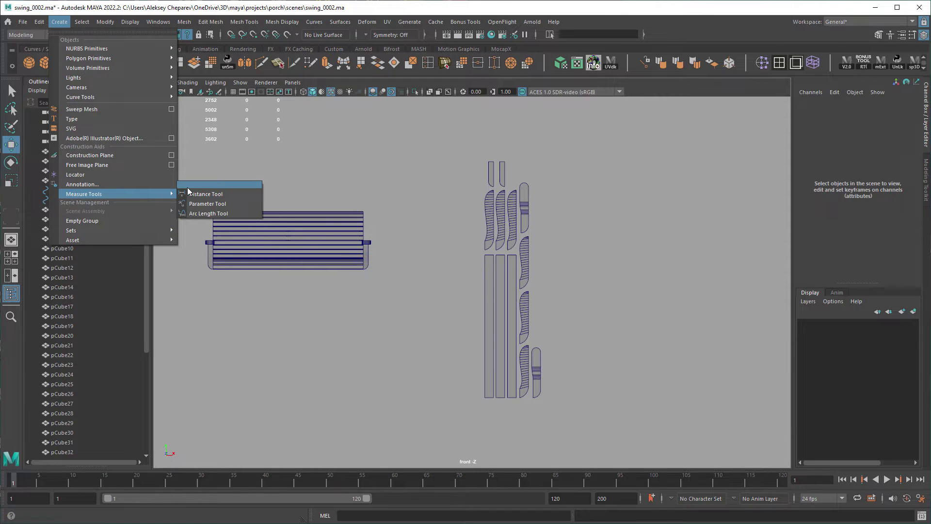
click(187, 184)
drag(219, 177, 693, 132)
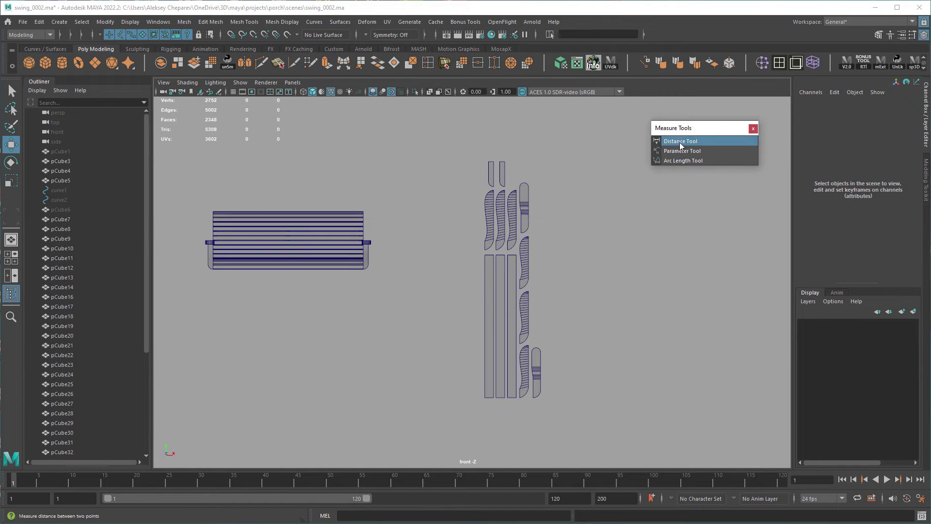
Step: Dimension the first long board's length with the Distance Tool, snapping to its upper and lower outer corners
click(681, 141)
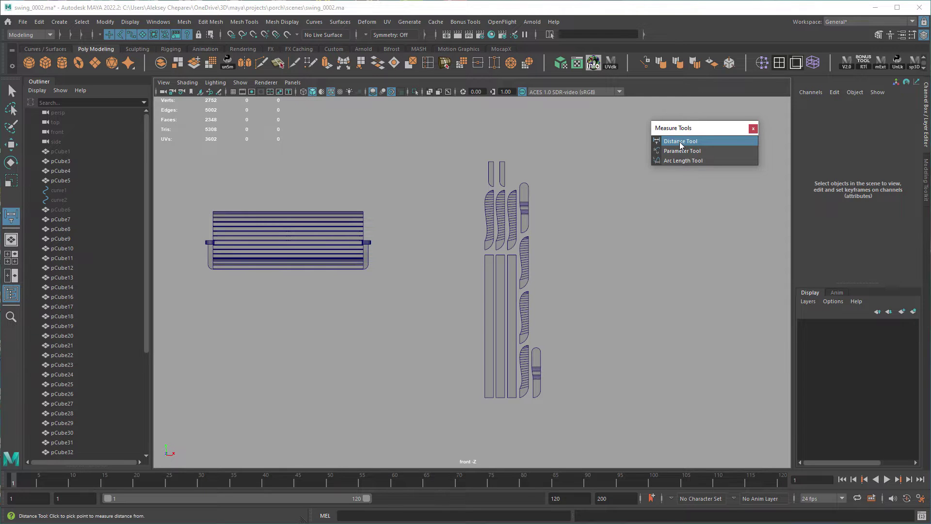
scroll(537, 198, up, 5)
alt+middle_drag(537, 147, 546, 207)
alt+right_drag(547, 206, 467, 196)
alt+middle_drag(467, 196, 482, 135)
alt+right_drag(541, 168, 481, 196)
alt+middle_drag(480, 196, 474, 168)
key(v)
click(482, 138)
alt+middle_drag(501, 306, 505, 258)
key(v)
click(477, 389)
alt+middle_drag(542, 296, 517, 341)
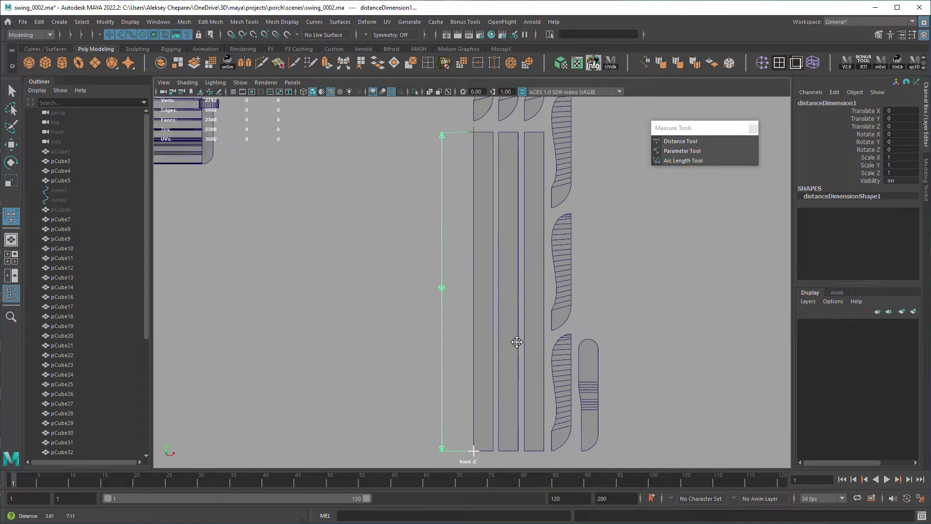
key(w)
click(404, 229)
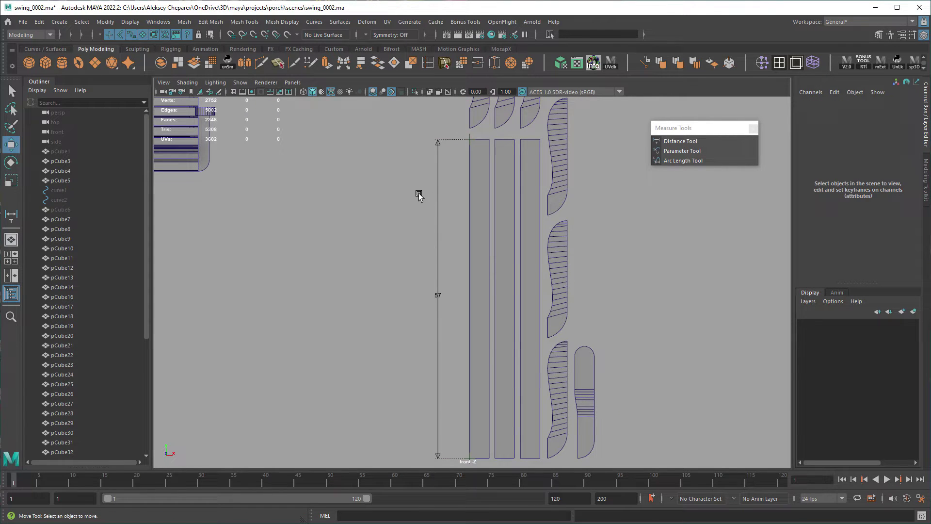
Step: Check the inactive object color assigned to dimensions in the Color Settings
drag(424, 195, 452, 216)
click(159, 21)
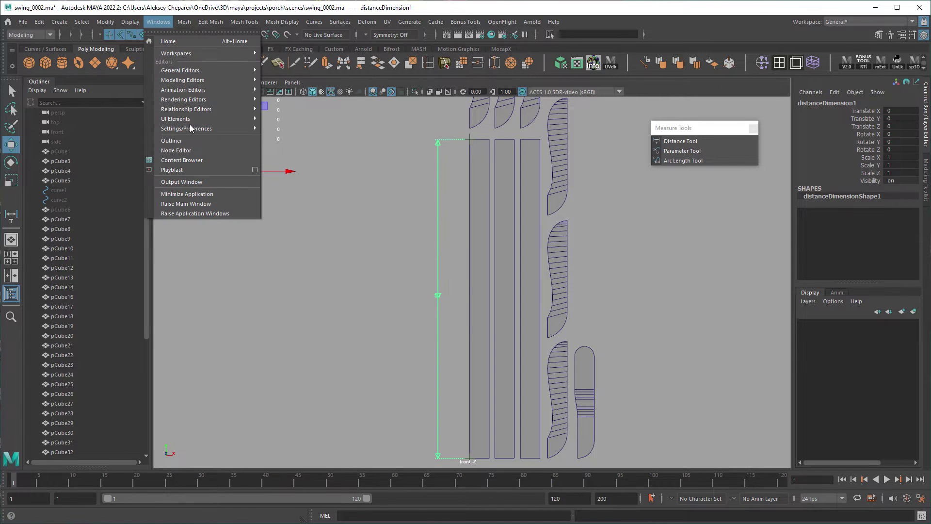
mouse_move(201, 73)
mouse_move(209, 128)
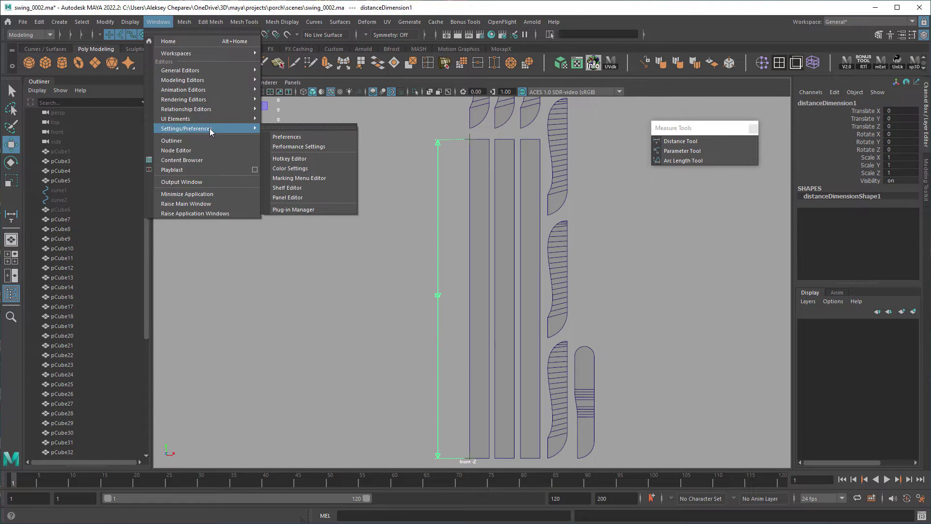
click(302, 168)
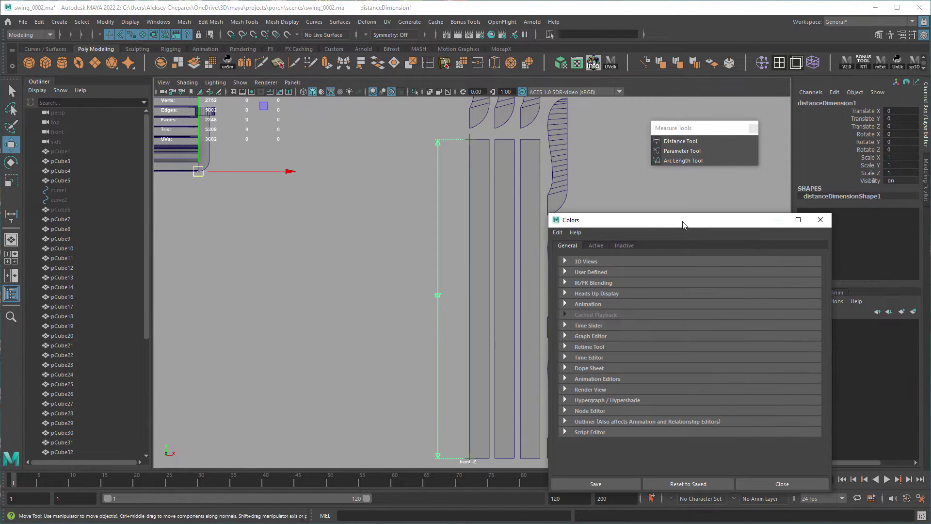
drag(681, 224, 468, 128)
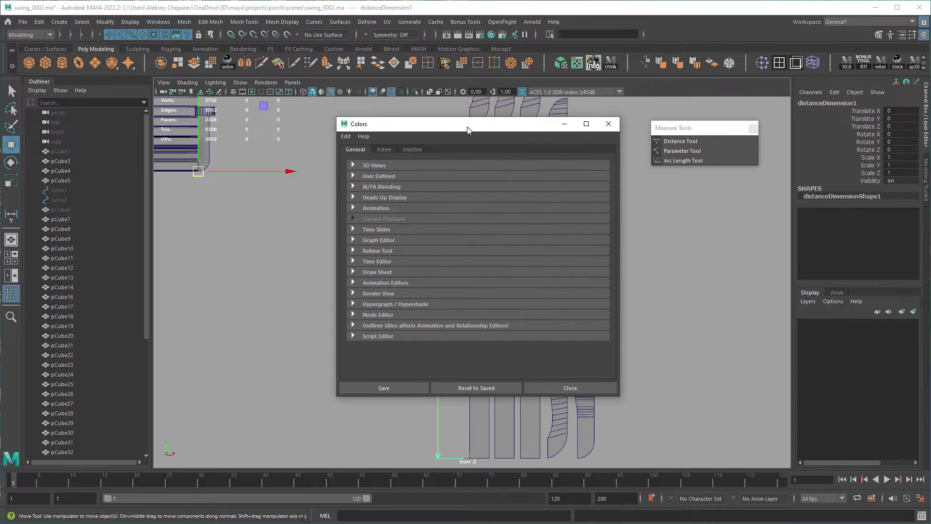
click(390, 150)
click(412, 150)
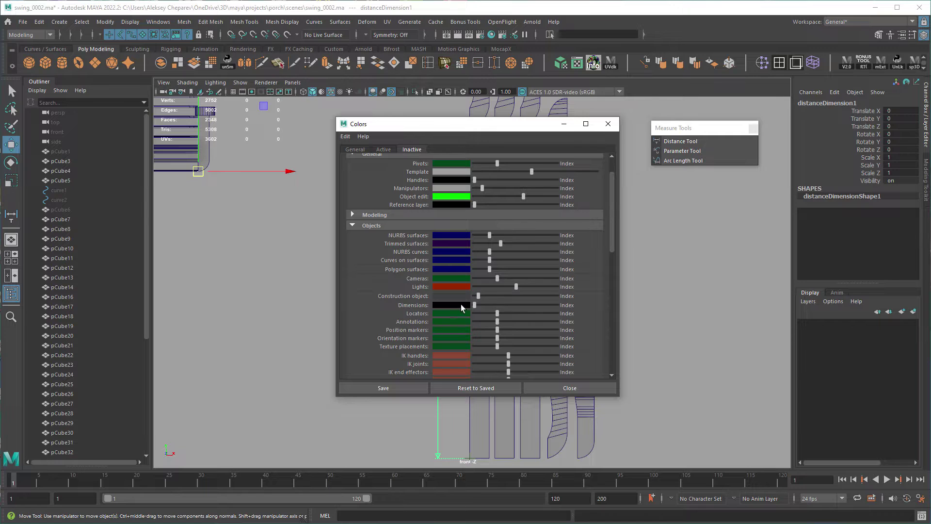
click(607, 124)
click(608, 197)
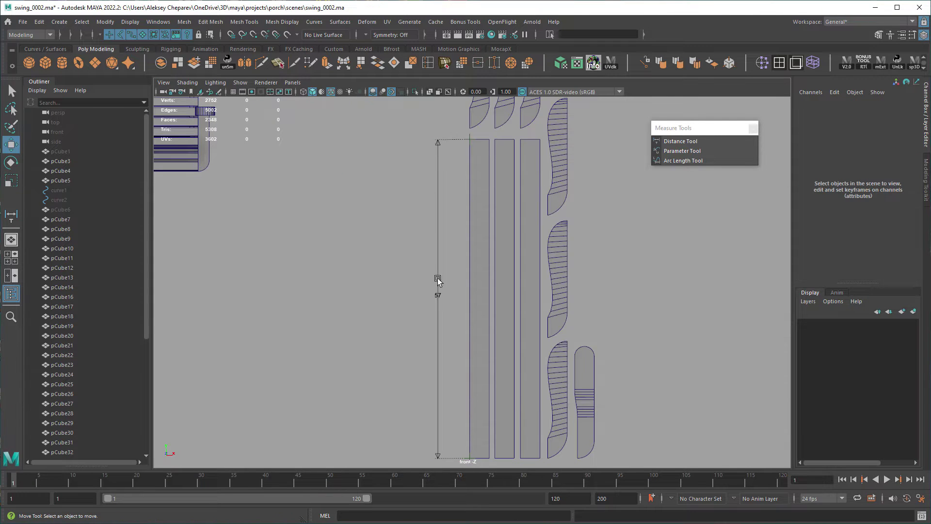
Step: Dimension the first long board's width with the Distance Tool, snapping to its two lower corners
alt+right_drag(557, 230, 395, 174)
alt+middle_drag(395, 173, 372, 208)
alt+right_drag(372, 208, 467, 236)
alt+middle_drag(467, 237, 449, 145)
alt+right_drag(449, 145, 548, 136)
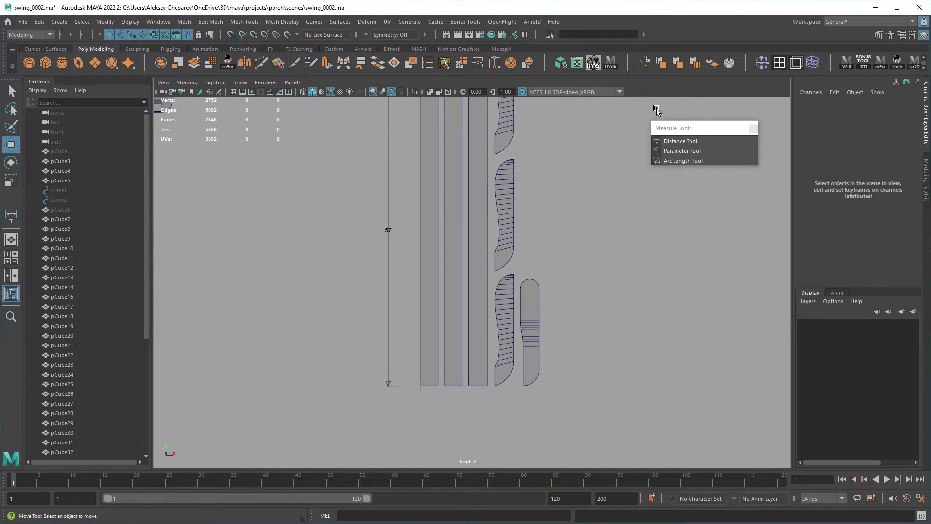
click(674, 142)
alt+middle_drag(565, 286, 600, 233)
alt+right_drag(600, 234, 655, 286)
click(440, 387)
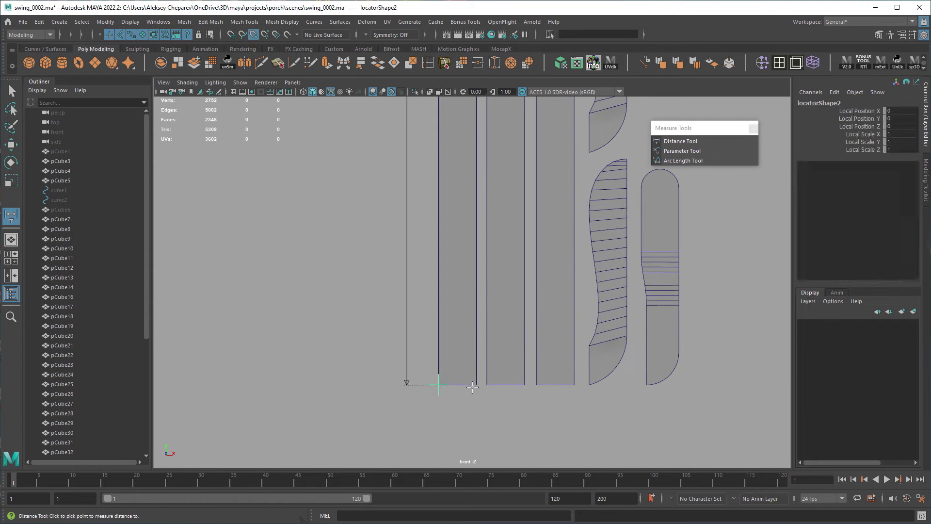
click(476, 388)
key(w)
click(514, 422)
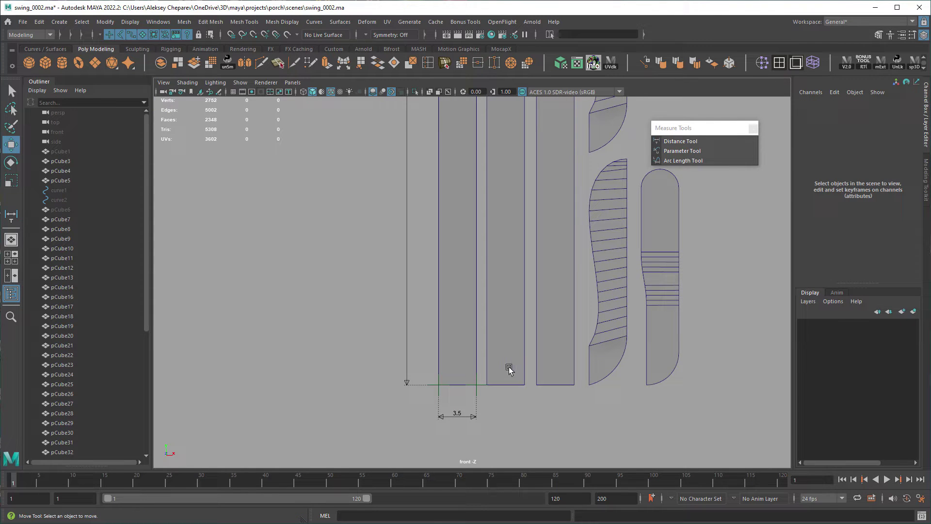
Step: Dimension the widths of the second and third long boards between their lower corners
key(y)
click(486, 386)
click(524, 386)
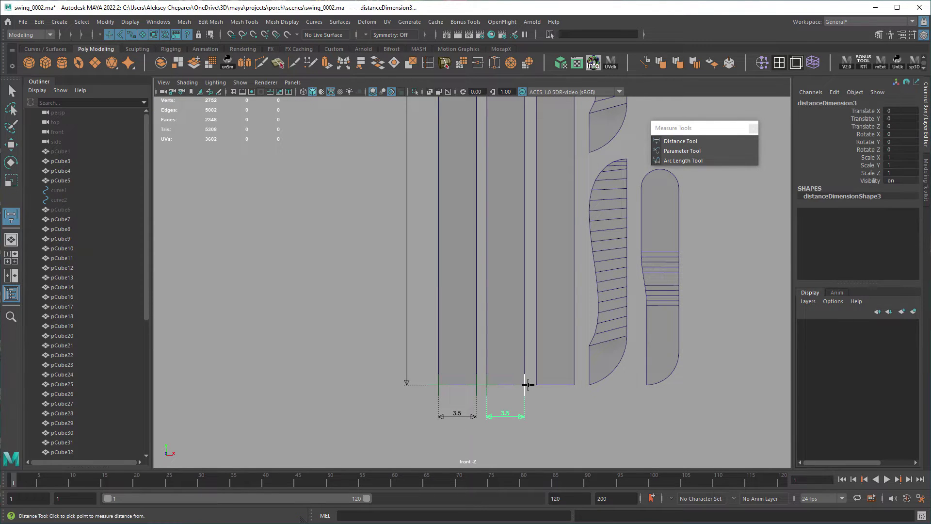
click(537, 385)
click(574, 384)
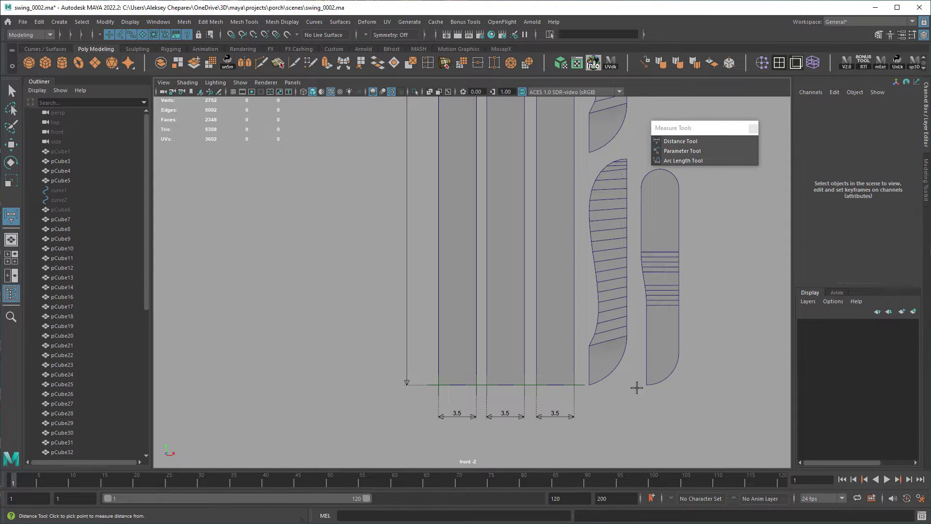
Step: Dimension the lower round-ended part's length from its bottom corner to the top of its rounded end
alt+right_drag(640, 389, 548, 308)
alt+middle_drag(548, 307, 532, 367)
alt+right_drag(532, 367, 443, 308)
alt+middle_drag(442, 307, 428, 277)
alt+right_drag(428, 277, 634, 347)
alt+middle_drag(686, 383, 645, 310)
alt+right_drag(645, 310, 747, 373)
alt+middle_drag(603, 324, 592, 389)
click(555, 402)
alt+middle_drag(596, 199, 596, 256)
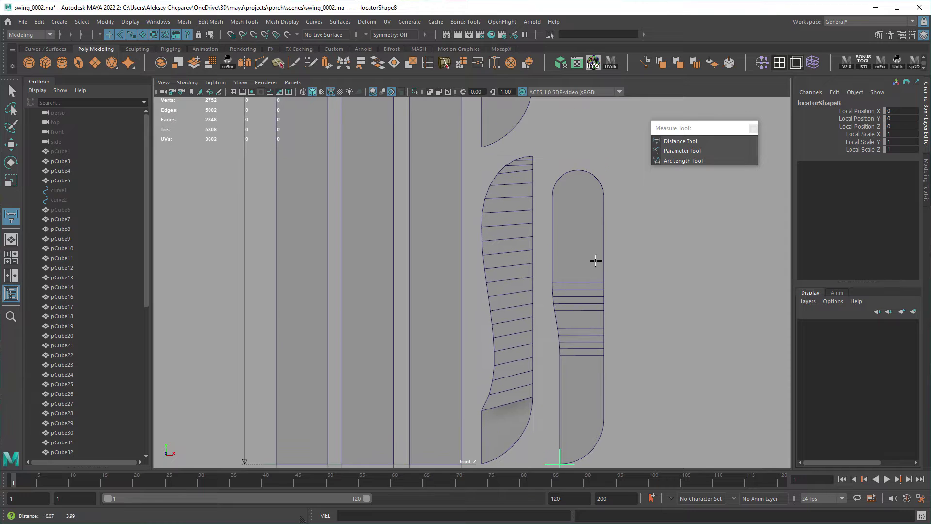
click(577, 168)
key(w)
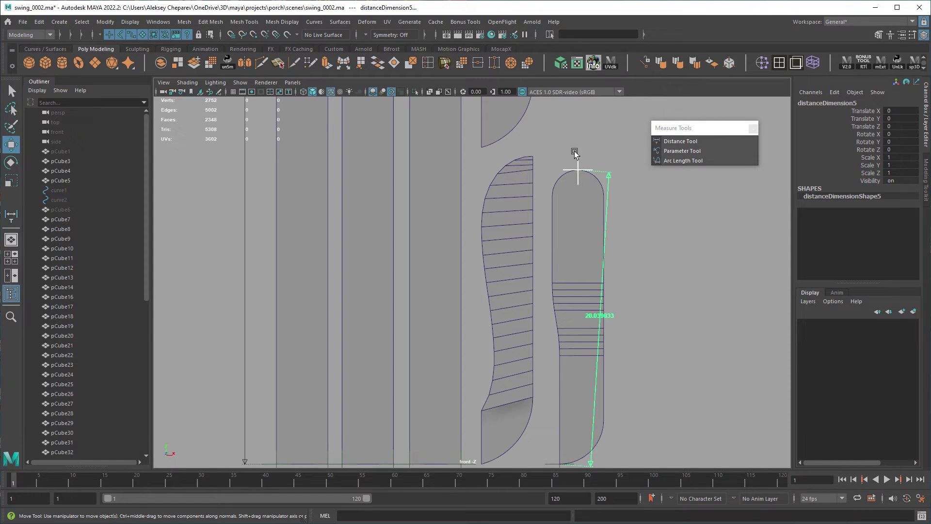
Step: Straighten the slanted length dimension by snapping both end locators to the round-ended part's outer edge at X 67.311
click(577, 169)
alt+middle_drag(620, 266, 619, 217)
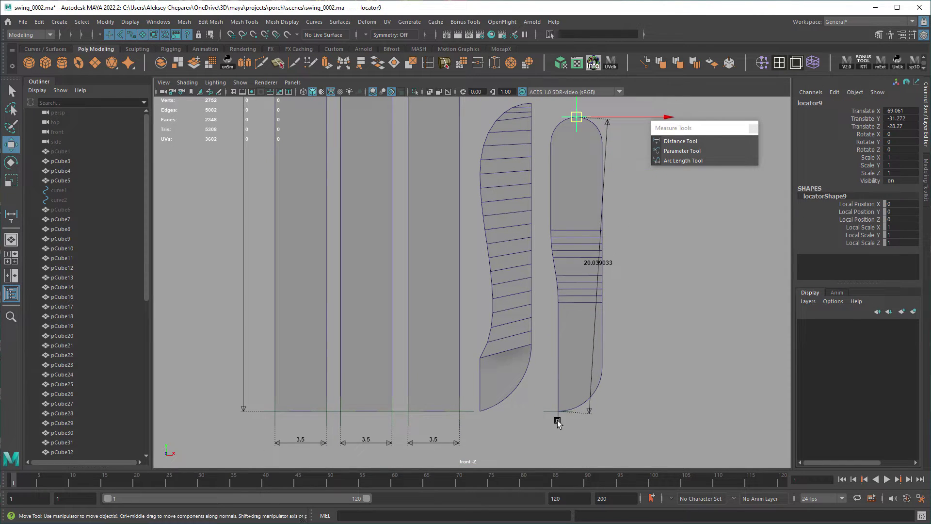
click(558, 420)
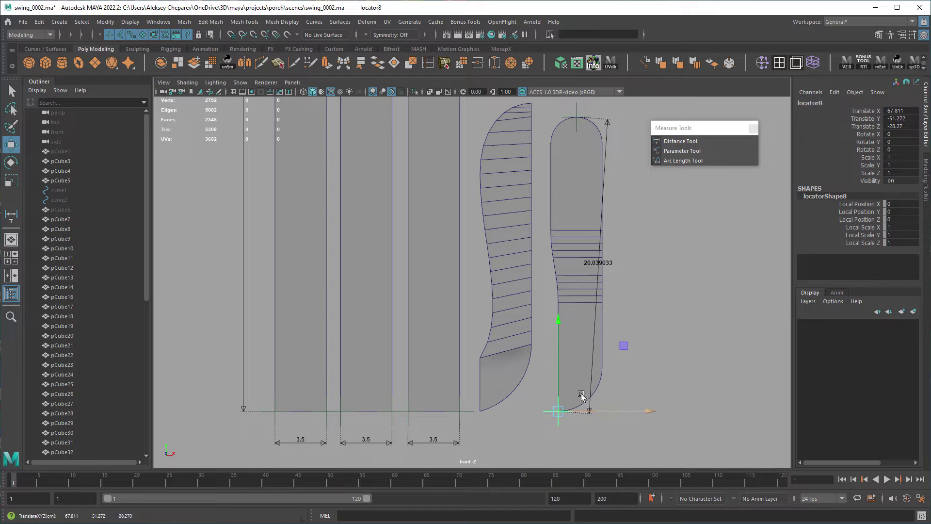
middle_drag(555, 228, 561, 208)
alt+middle_drag(581, 112, 580, 141)
click(576, 136)
middle_drag(546, 269, 548, 251)
alt+middle_drag(623, 281, 597, 242)
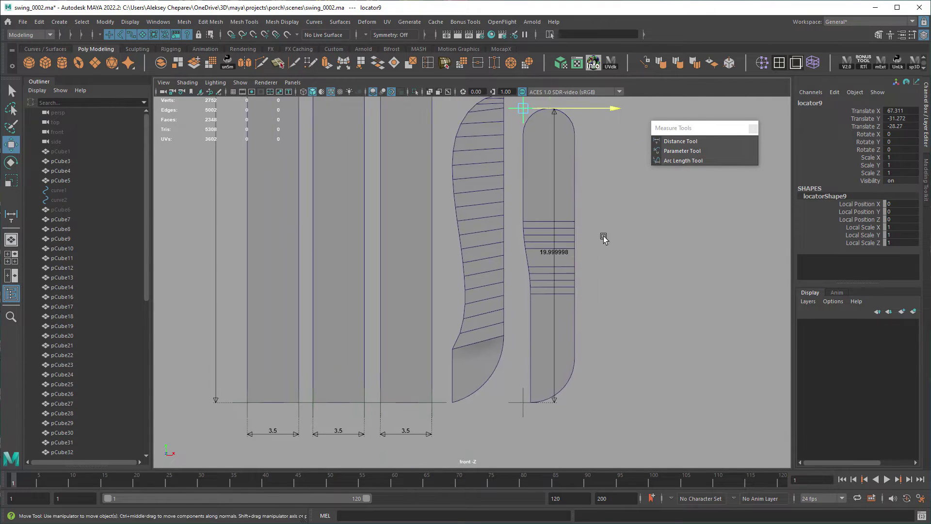
Step: Set the precision of the round-ended part's length dimension to 3
alt+middle_drag(540, 136, 529, 164)
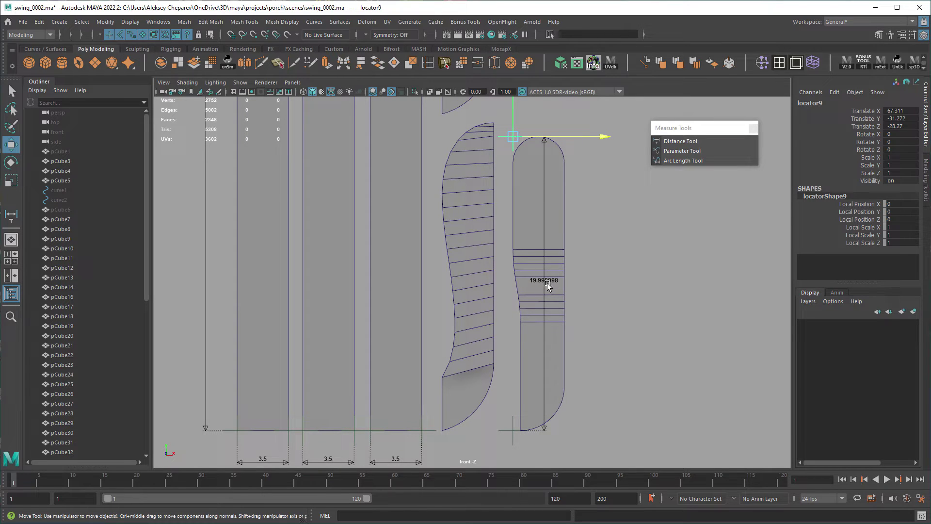
click(548, 223)
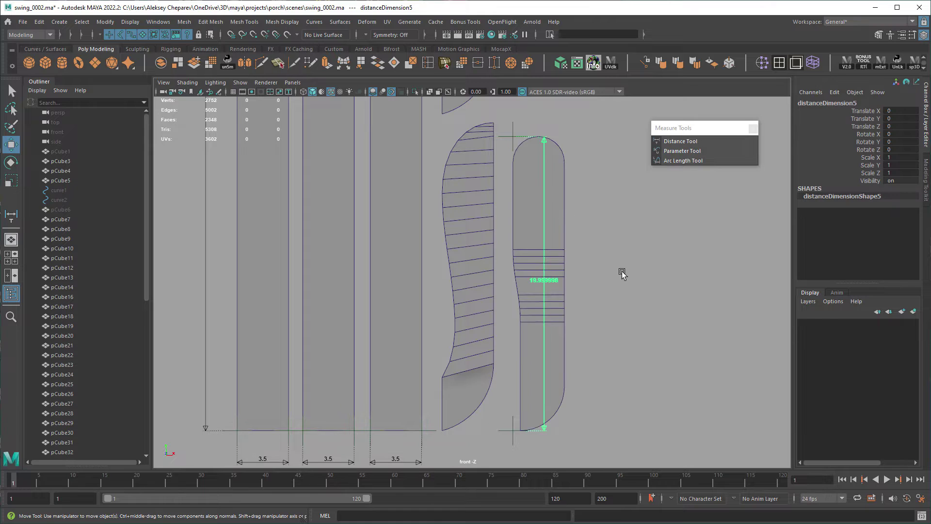
alt+middle_drag(627, 275, 567, 266)
key(ctrl+a)
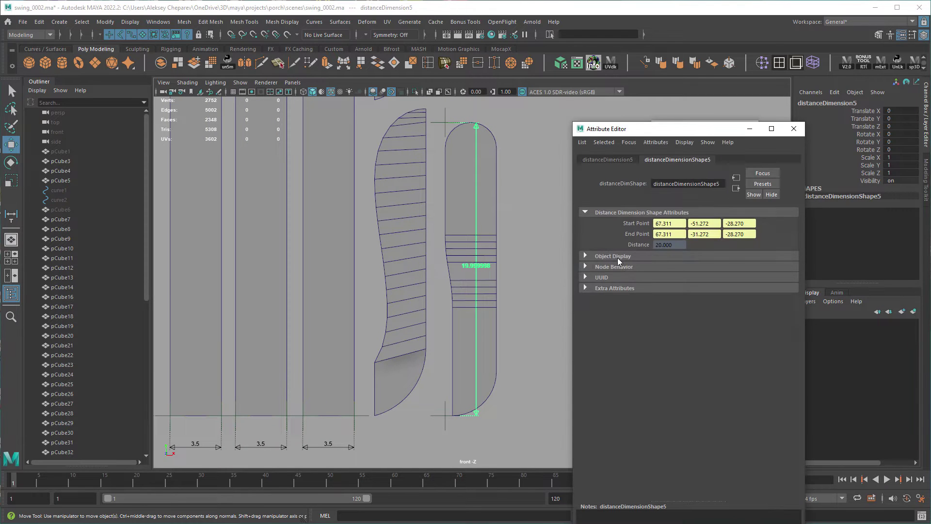
drag(652, 133, 614, 69)
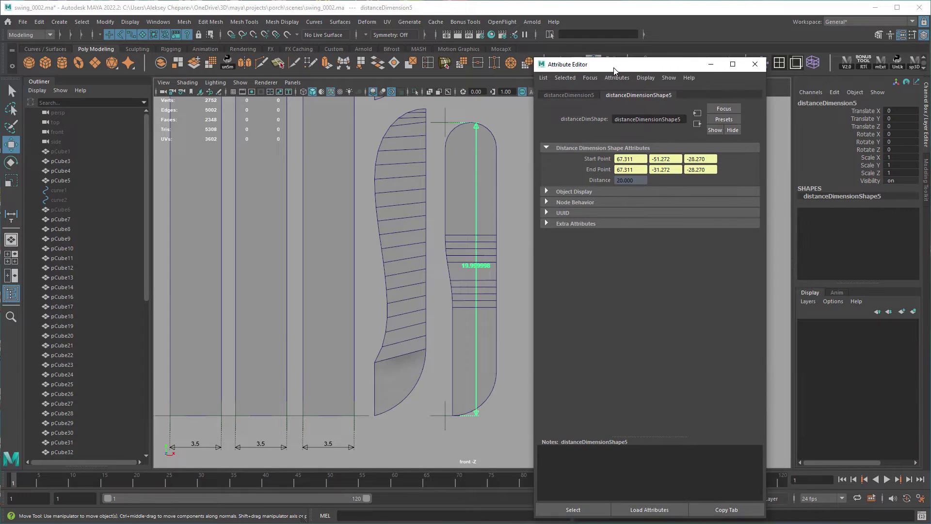
click(571, 223)
click(609, 235)
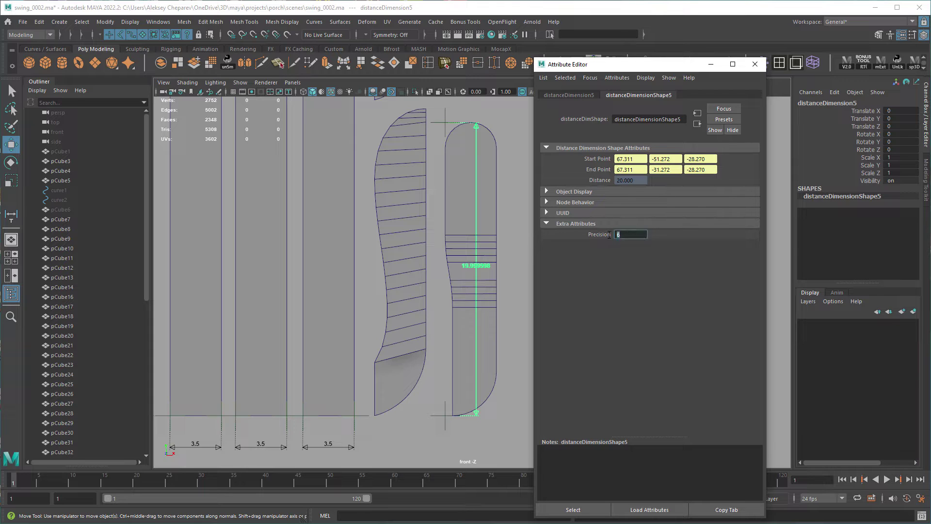
text(3)
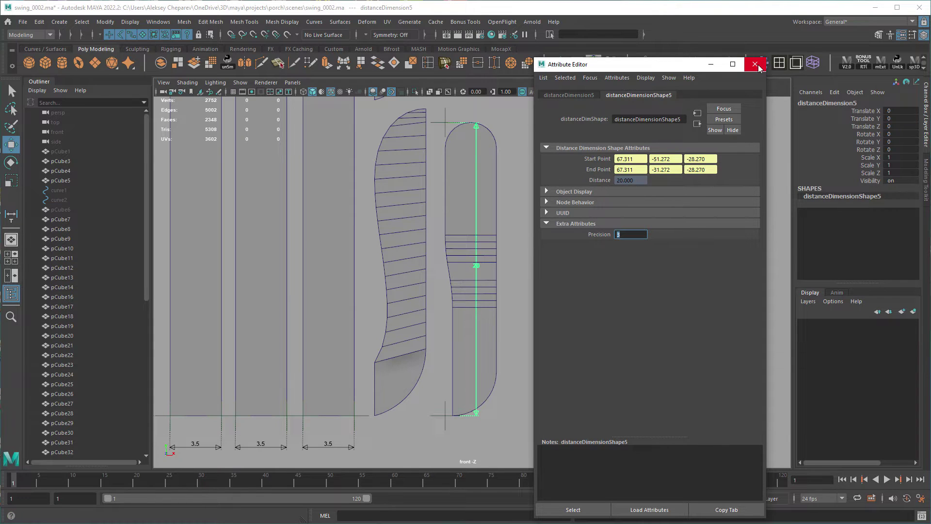
click(755, 64)
click(487, 275)
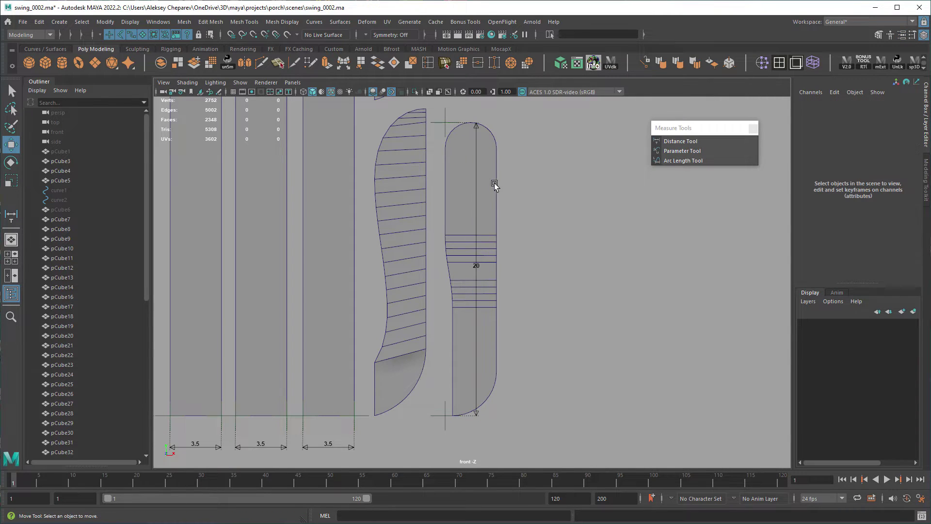
Step: Snap the end locators of the round-ended part's length dimension to its opposite, straight side so the dimension stands beside the part
alt+middle_drag(447, 124, 476, 143)
click(474, 140)
click(480, 445)
click(532, 436)
key(v)
middle_drag(539, 347, 531, 308)
click(619, 353)
Step: Dimension the length of the upper round-ended part, snapping its end locators to the part's straight side
scroll(508, 302, down, 3)
alt+right_drag(574, 341, 271, 252)
alt+middle_drag(526, 204, 559, 422)
alt+right_drag(412, 253, 606, 291)
click(517, 222)
click(488, 192)
key(v)
middle_drag(557, 291, 576, 342)
click(577, 342)
alt+right_drag(576, 342, 582, 310)
drag(495, 167, 577, 194)
click(577, 193)
alt+right_drag(578, 194, 451, 388)
Step: Dimension the length of the first curved part above the long boards, with its end locators aligned vertically beside it
alt+right_drag(451, 318, 607, 291)
drag(490, 138, 498, 165)
click(485, 147)
alt+right_drag(490, 156, 514, 160)
middle_drag(499, 150, 465, 150)
click(485, 252)
click(454, 137)
middle_drag(456, 251, 445, 353)
click(422, 311)
key(ctrl+a)
click(339, 271)
alt+middle_drag(422, 253, 316, 221)
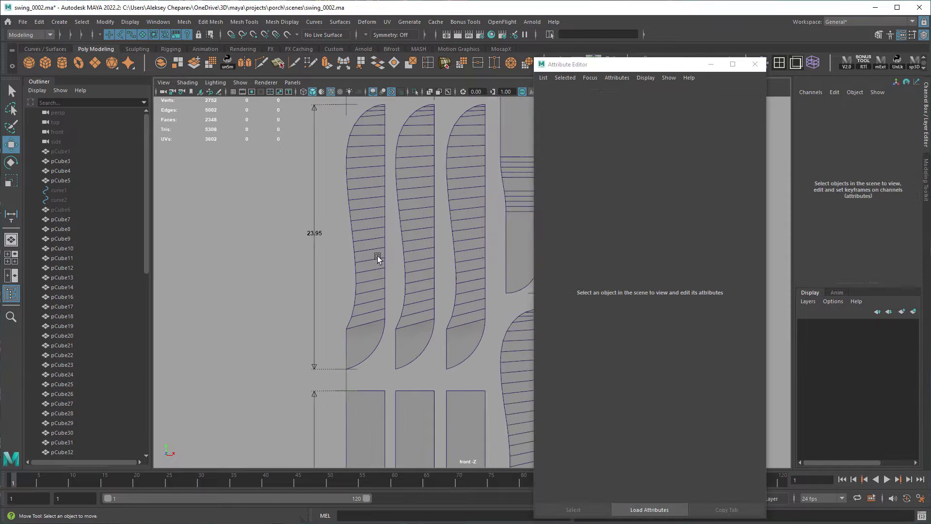
Step: Dimension the remaining part types with the Distance Tool: a curved part in the side column and the small top part's length and width
click(755, 64)
click(680, 141)
click(550, 146)
click(510, 386)
click(582, 272)
key(ctrl+a)
key(ctrl+a)
key(ctrl+a)
alt+right_drag(548, 252, 388, 212)
key(q)
click(582, 237)
mouse_move(582, 237)
alt+right_down()
mouse_move(555, 243)
mouse_move(589, 227)
alt+right_up()
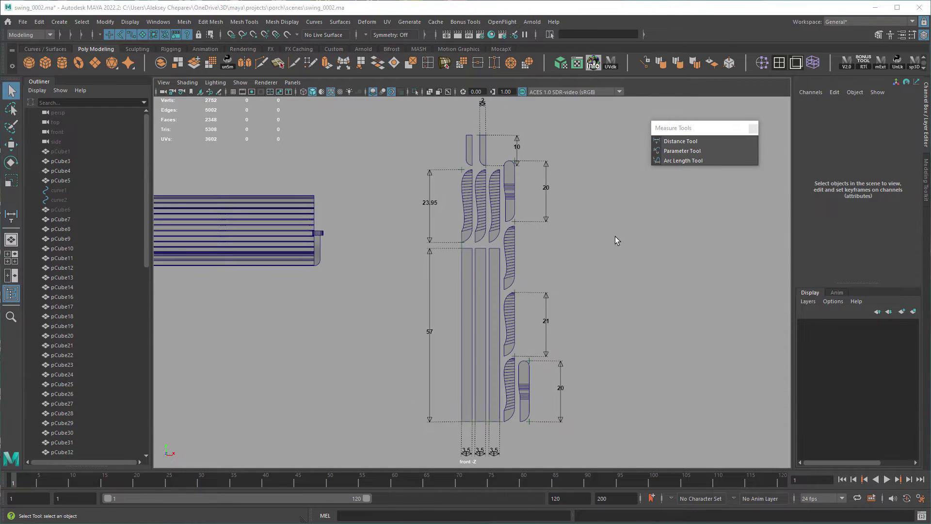
Step: Cycle the front view through the available background colors
alt+middle_drag(615, 203, 616, 221)
scroll(635, 244, down, 3)
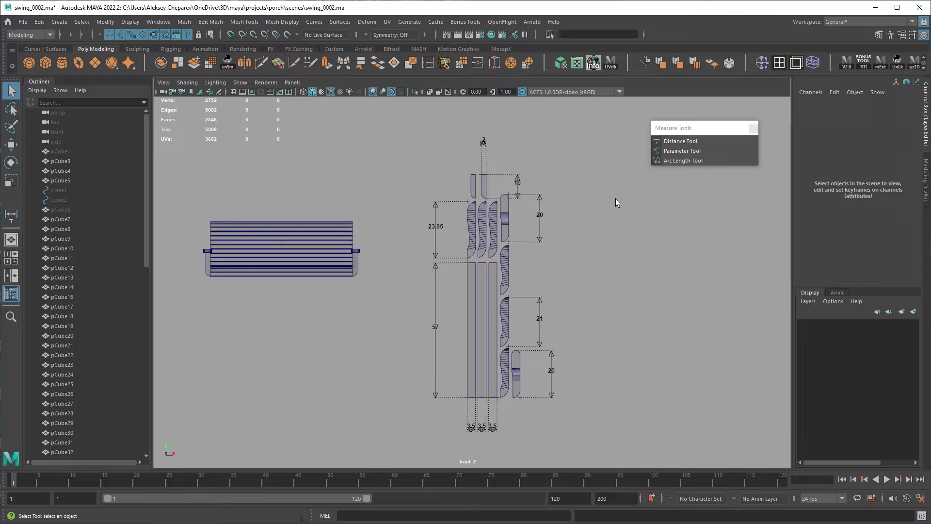
key(alt+b)
key(alt+b)
key(alt+b)
key(alt+b)
scroll(606, 249, down, 2)
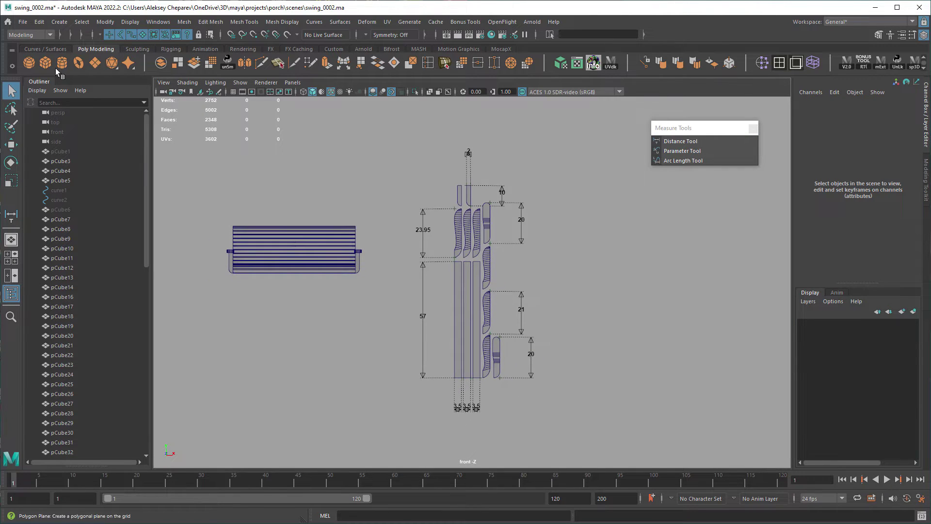
Step: Create a polygon plane, scale it up uniformly to about 195 and rotate it 90 degrees about X to face the front view
click(96, 63)
key(w)
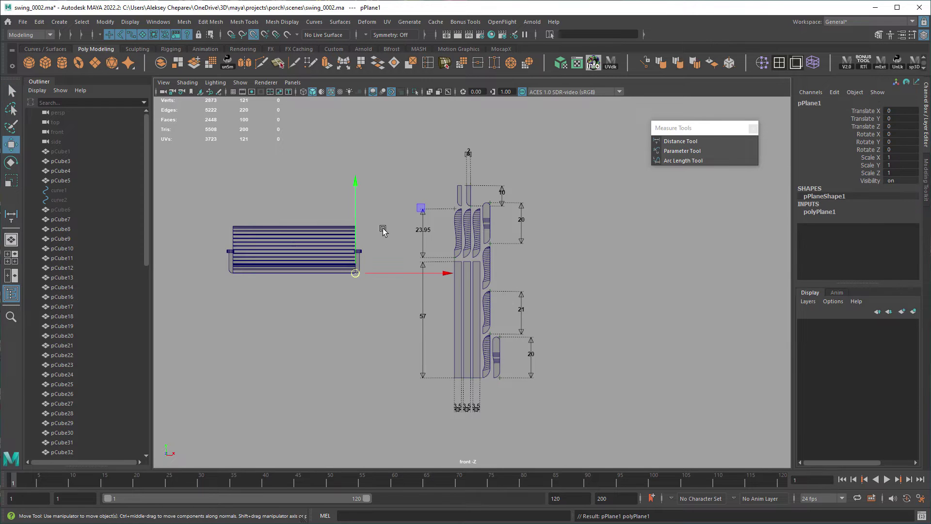
key(r)
middle_drag(322, 306, 476, 281)
key(e)
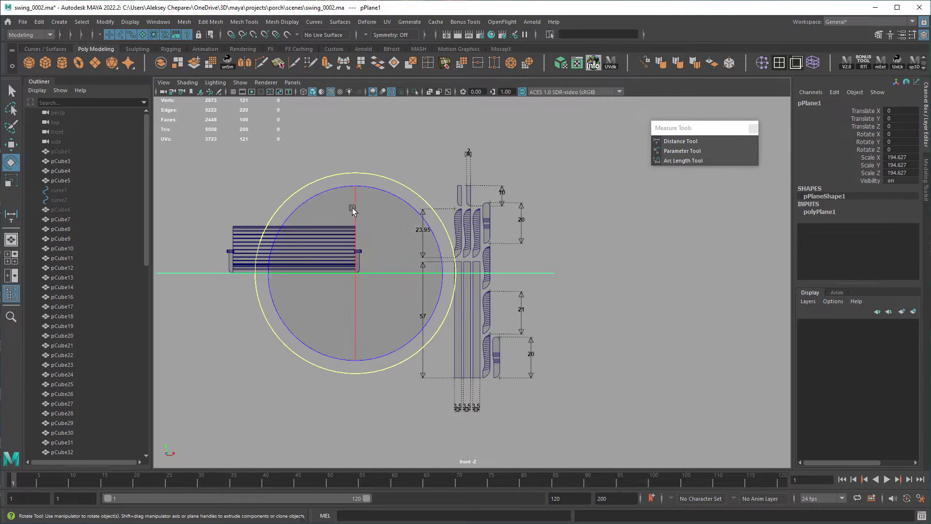
drag(354, 208, 355, 264)
Step: Set the plane's width and height subdivisions to 1
click(838, 213)
drag(870, 234, 869, 243)
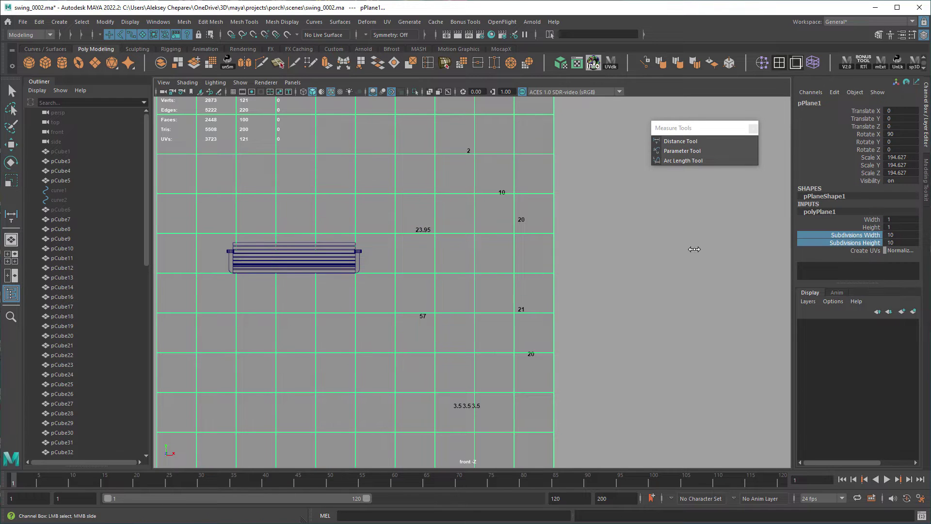
middle_drag(681, 250, 490, 254)
Step: Move the plane behind the swing and parts to about Z -232.8 and scale it uniformly to about 615.5 as a backdrop
key(w)
key(space)
key(space)
alt+drag(674, 272, 746, 291)
alt+right_drag(747, 291, 540, 301)
drag(569, 316, 384, 266)
key(r)
middle_drag(385, 266, 710, 298)
alt+drag(679, 291, 643, 287)
Step: Assign a new Surface Shader to the backdrop plane and set its Out Color to white
right_drag(552, 169, 559, 263)
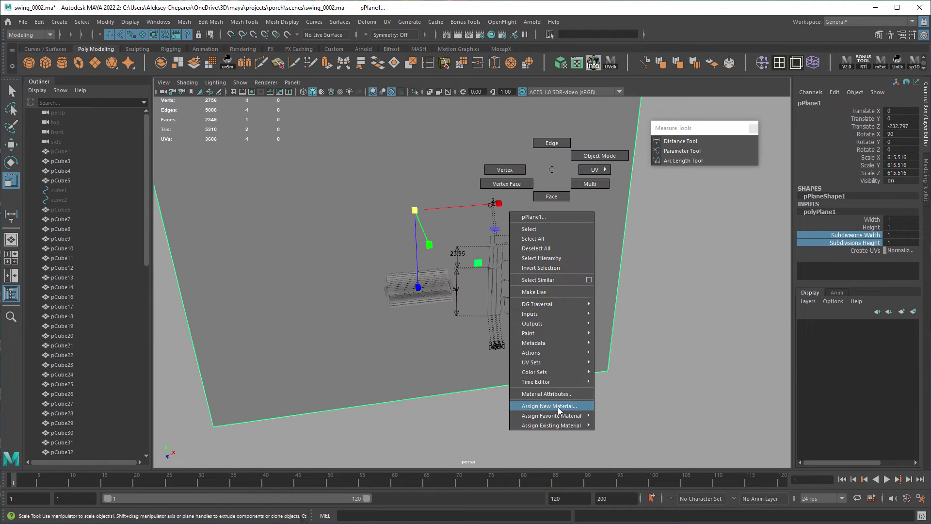
click(559, 410)
click(708, 236)
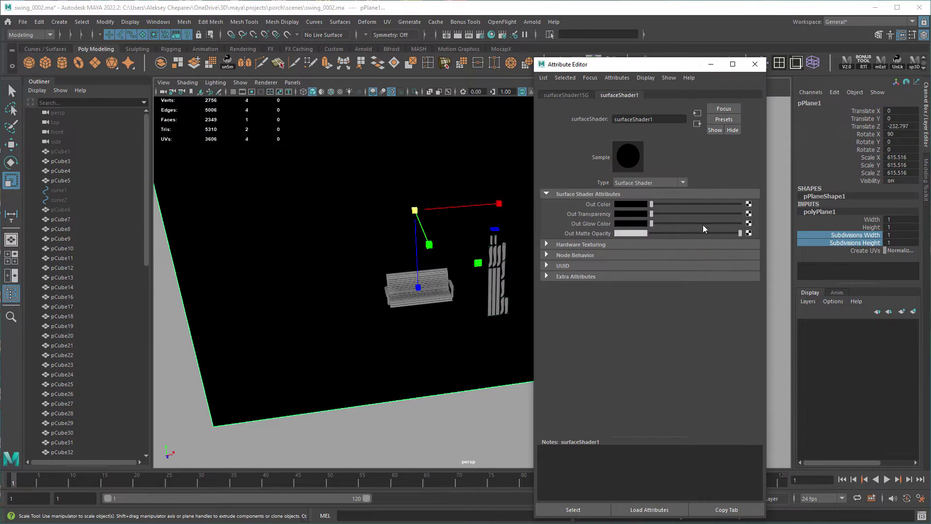
click(672, 233)
key(ctrl+z)
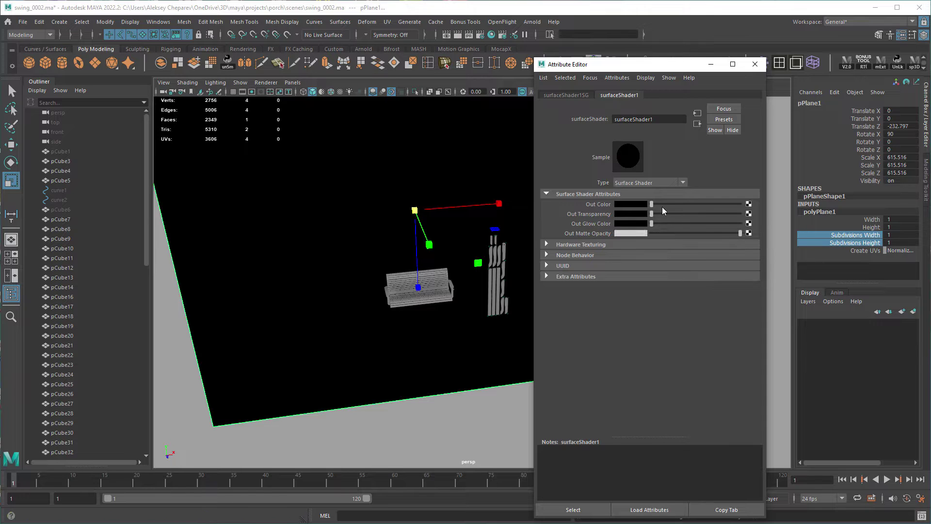
drag(662, 205, 828, 130)
click(755, 64)
Step: Return to the full front view and set its color management view transform to Un-tone-mapped (sRGB)
key(space)
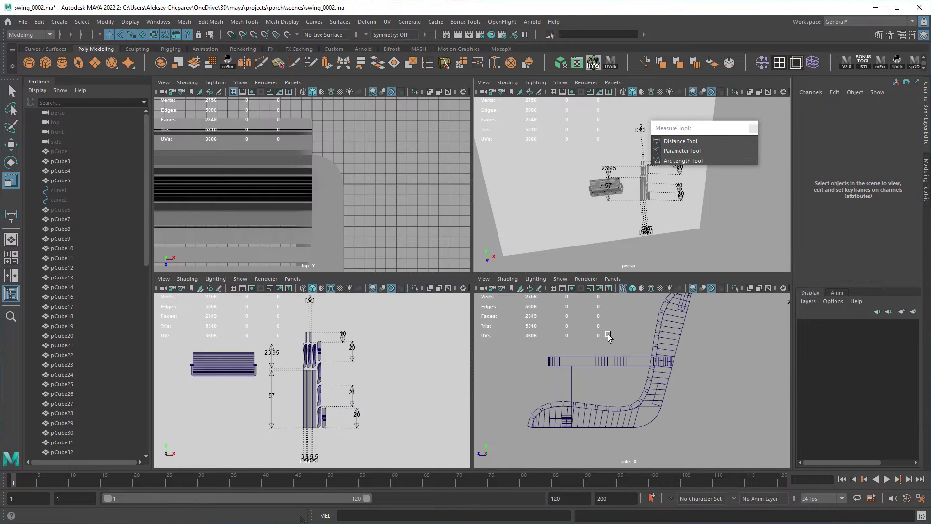
key(space)
scroll(527, 257, up, 1)
scroll(527, 257, up, 1)
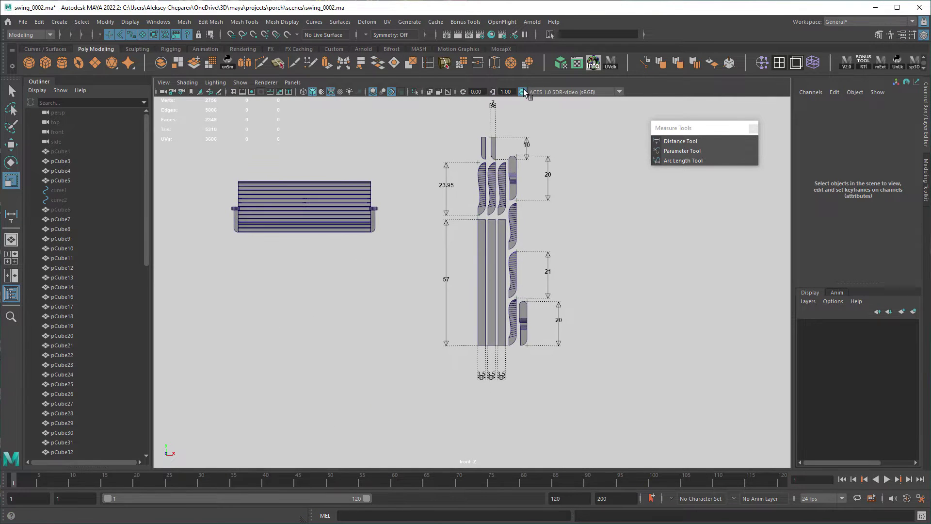
click(522, 92)
click(523, 92)
click(548, 92)
click(522, 92)
click(523, 92)
click(522, 92)
click(523, 91)
click(539, 91)
click(557, 108)
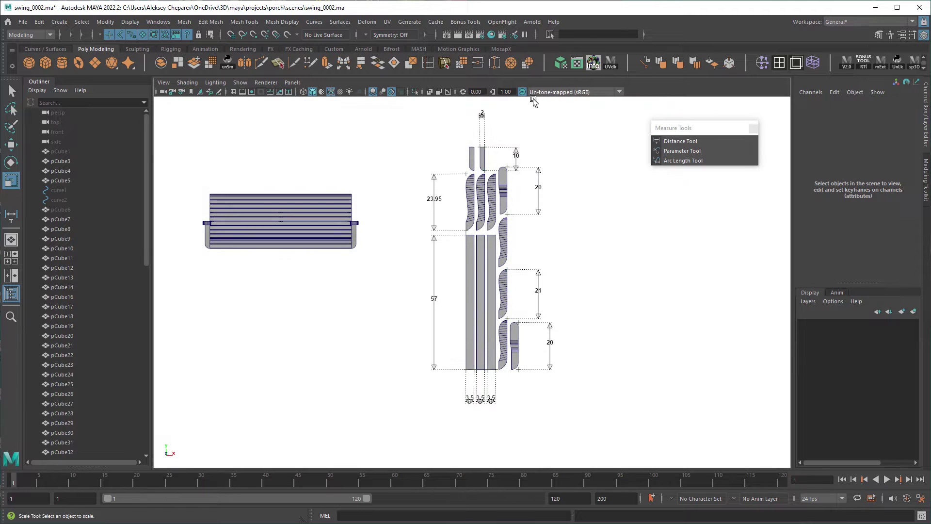
Step: Compare the backdrop under the ACES 1.0 SDR-video (sRGB) transform and restore Un-tone-mapped (sRGB)
click(558, 92)
click(558, 100)
click(522, 92)
click(553, 92)
click(552, 114)
Step: Examine the dimensioned parts layout up close and as a whole against the white backdrop
scroll(550, 253, up, 4)
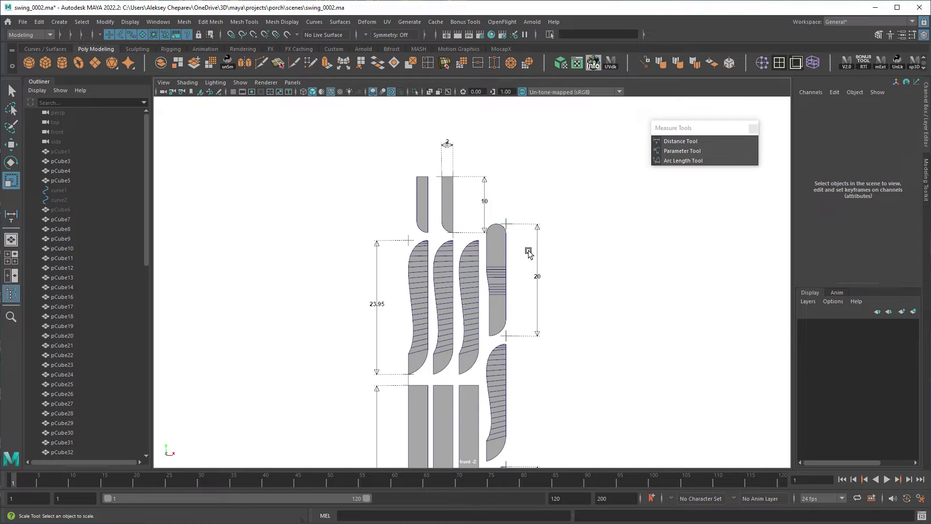
alt+right_drag(561, 316, 333, 274)
alt+middle_drag(333, 273, 316, 124)
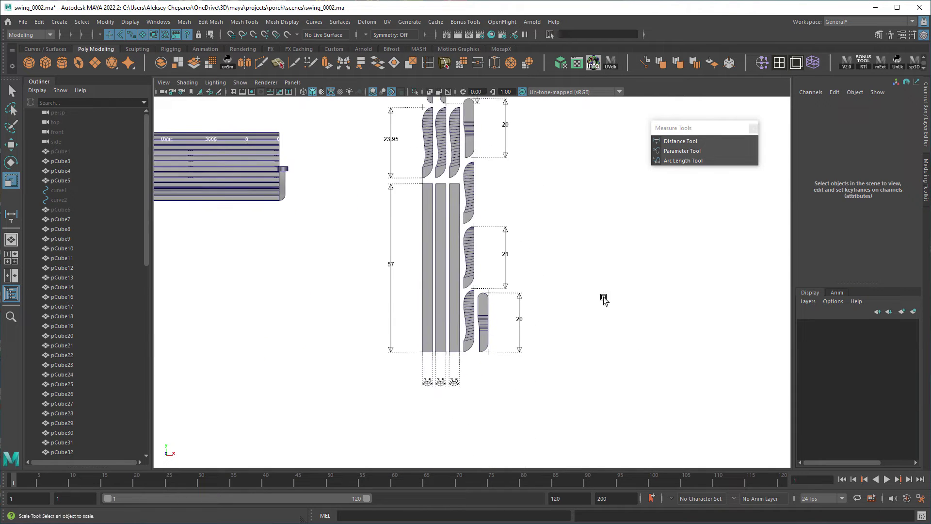
alt+right_drag(613, 305, 504, 281)
alt+middle_drag(454, 266, 459, 318)
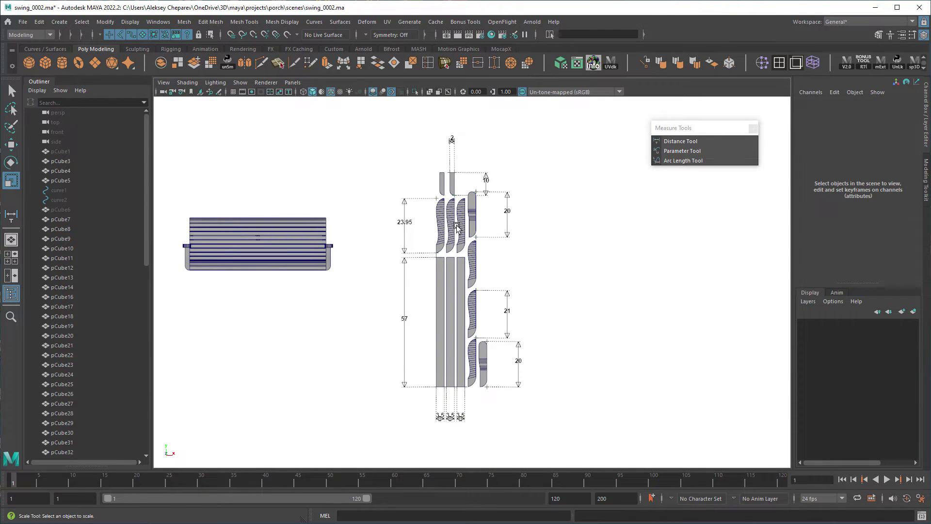
alt+right_drag(392, 237, 680, 232)
alt+middle_drag(680, 232, 678, 391)
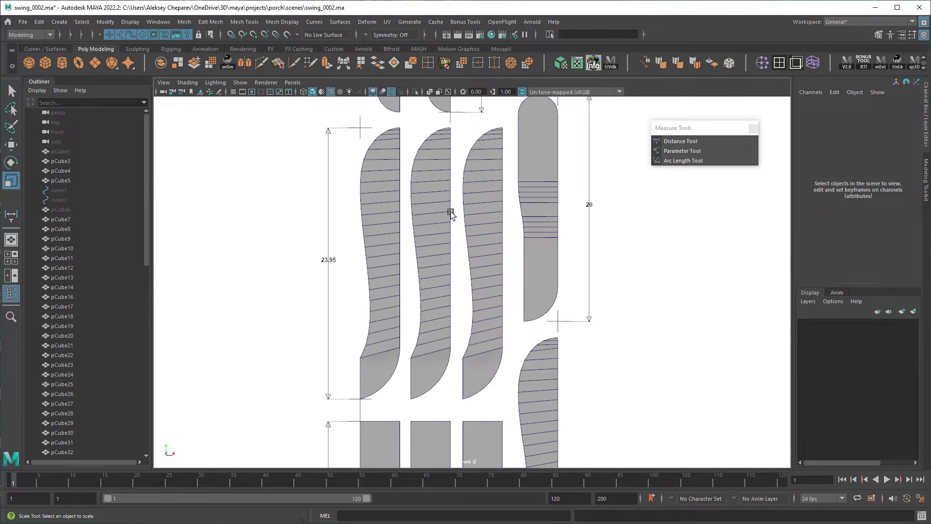
alt+right_drag(723, 420, 332, 207)
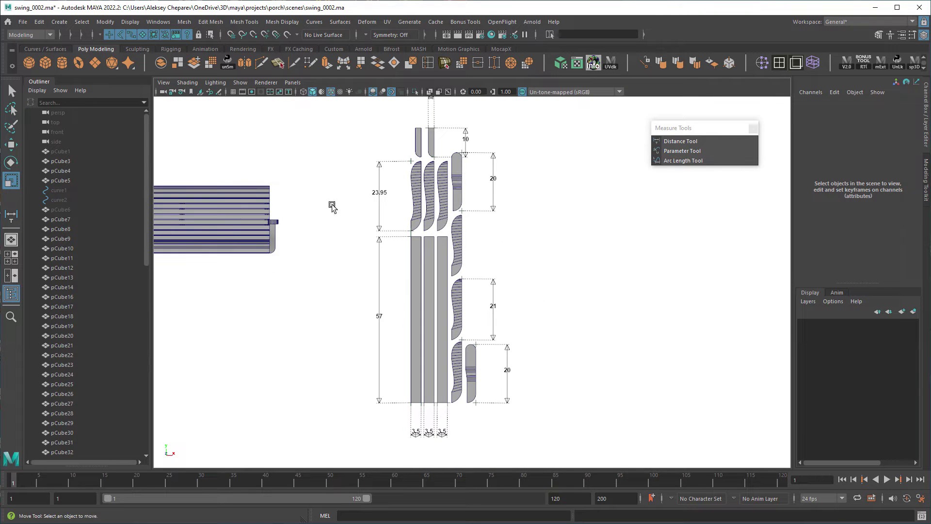
Step: Create a new polygon plane beside the parts layout, enlarge it and rotate it 90 degrees in X to face the front view
click(95, 64)
middle_drag(333, 276, 557, 217)
alt+middle_drag(498, 260, 488, 320)
alt+right_drag(489, 320, 630, 368)
key(r)
middle_drag(532, 284, 679, 279)
key(e)
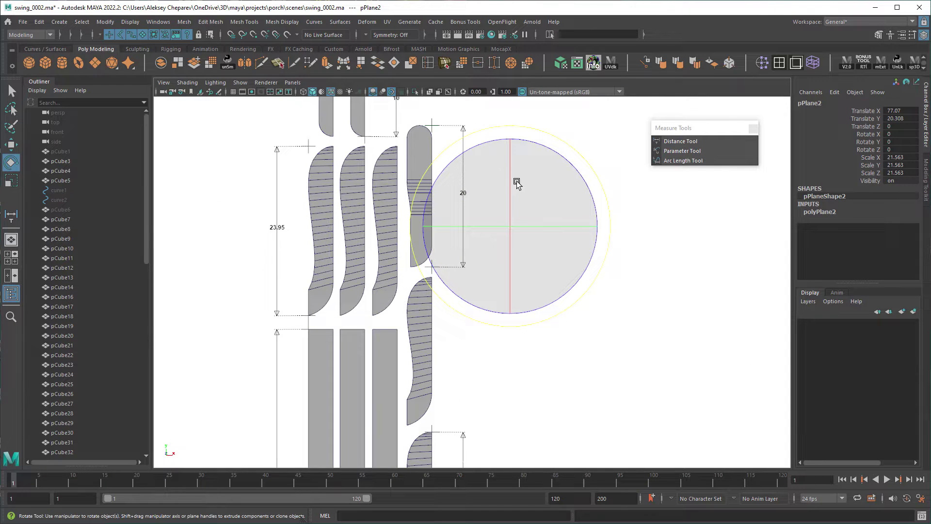
drag(516, 183, 507, 246)
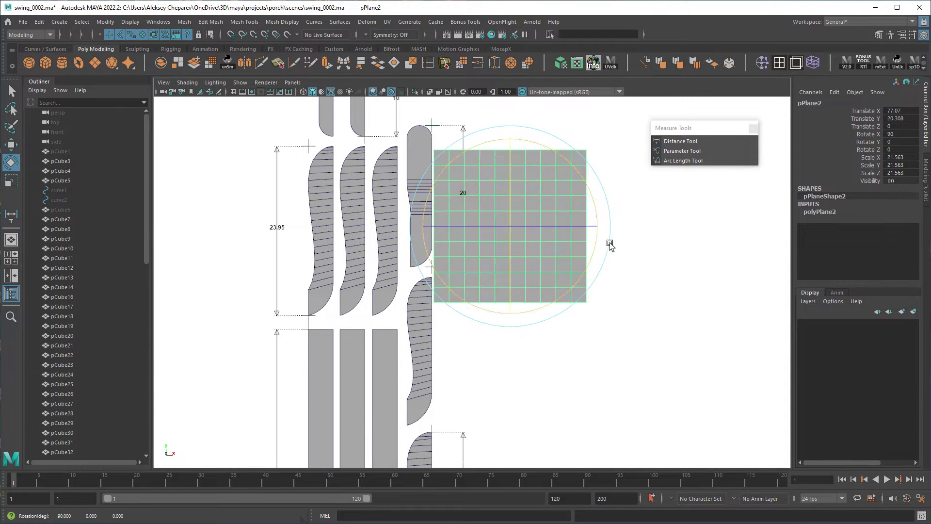
Step: Move the new plane clear of the parts and show the viewport grid in wireframe display
alt+middle_drag(598, 248, 572, 258)
alt+right_drag(572, 258, 612, 258)
key(w)
middle_drag(574, 248, 646, 261)
key(r)
key(4)
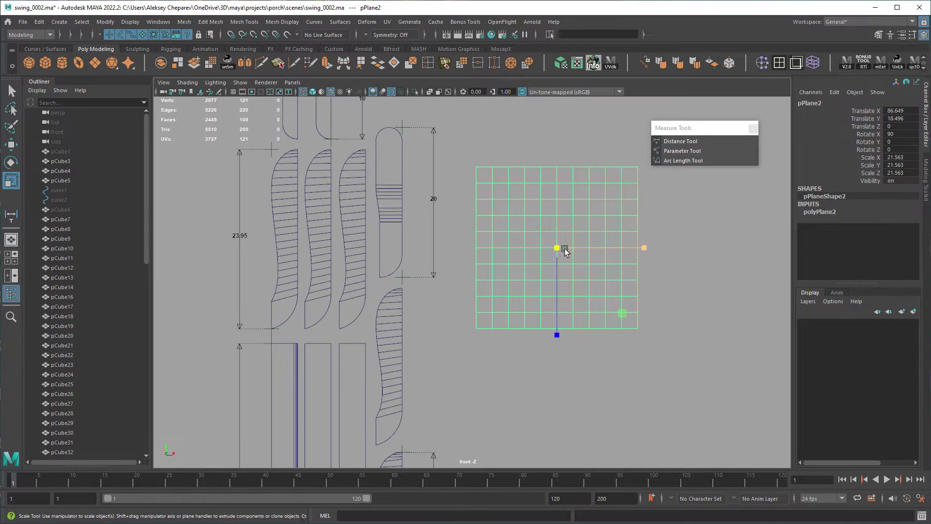
alt+middle_drag(538, 248, 538, 246)
alt+right_drag(538, 245, 540, 245)
click(233, 92)
Step: Snap the plane's center to the viewport grid at Translate X 86 and Translate Y 20
alt+middle_drag(538, 274, 486, 321)
alt+right_drag(486, 321, 620, 308)
alt+middle_drag(619, 308, 637, 257)
key(w)
key(x)
middle_drag(539, 229, 541, 222)
key(r)
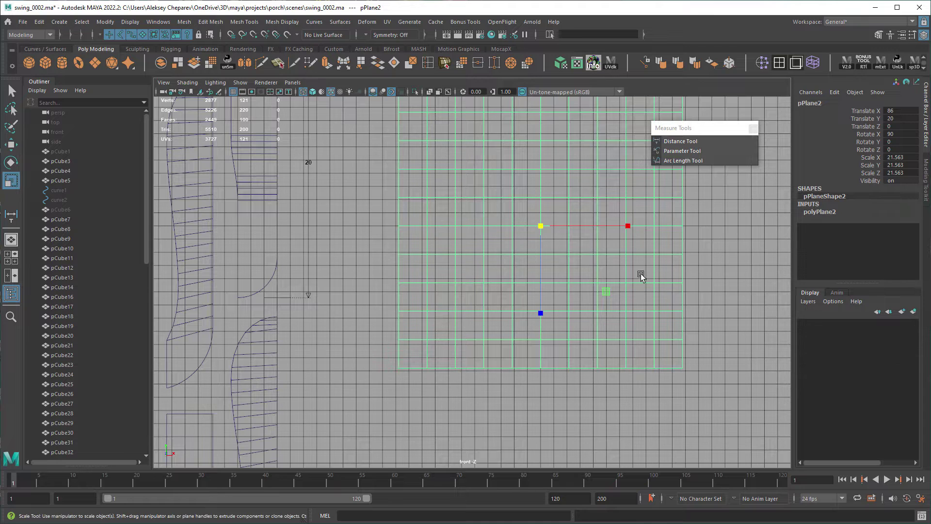
Step: Set the plane's scale to 40 in X, Y and Z
middle_drag(640, 270, 531, 250)
alt+middle_drag(621, 258, 630, 279)
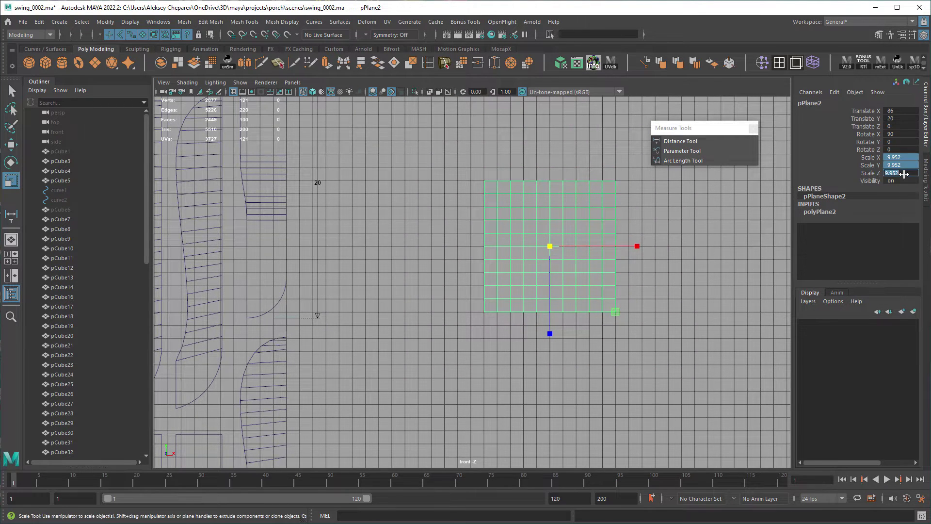
text(20)
key(Return)
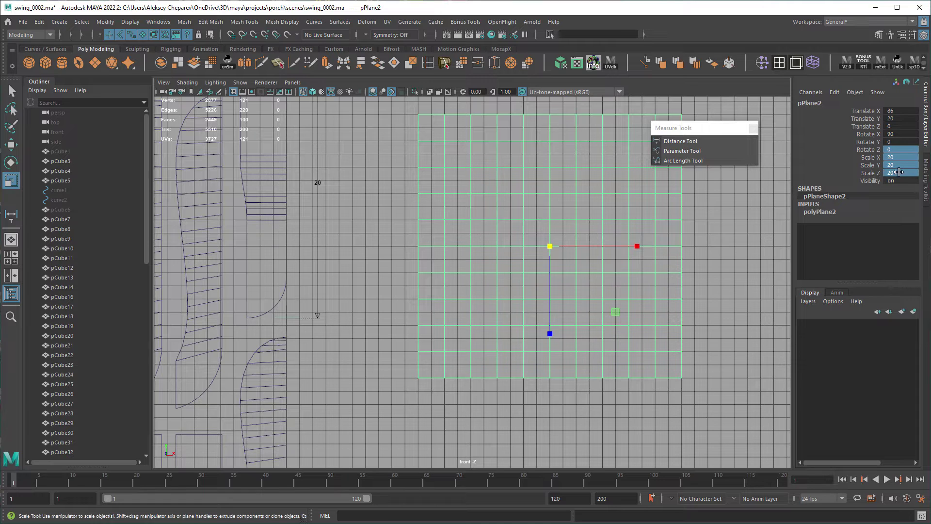
text(40)
key(Return)
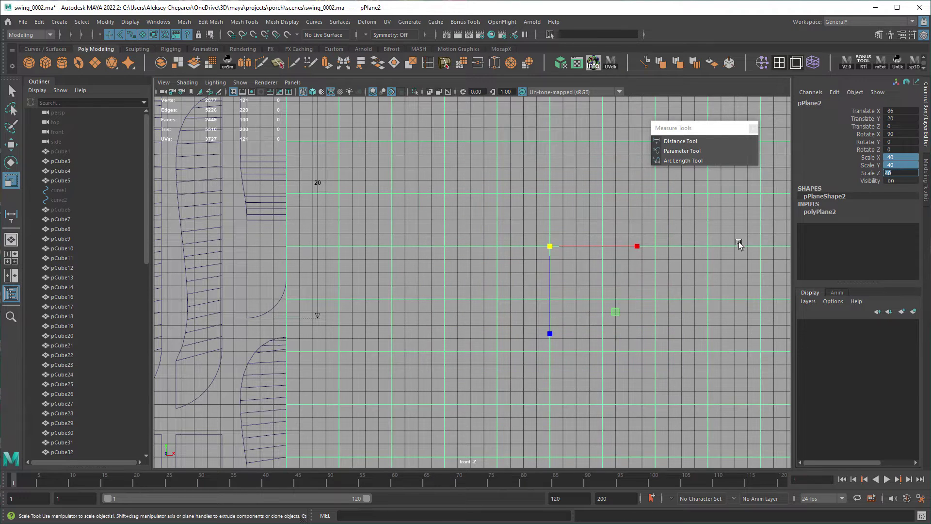
scroll(648, 251, down, 3)
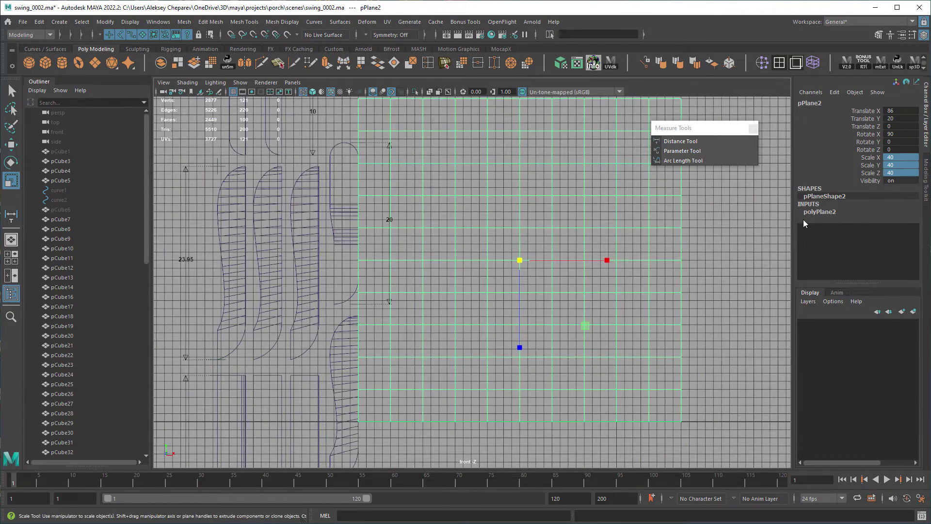
Step: Set the plane's Subdivisions Width and Subdivisions Height to 40
click(819, 211)
drag(860, 243, 860, 235)
middle_drag(472, 295, 582, 265)
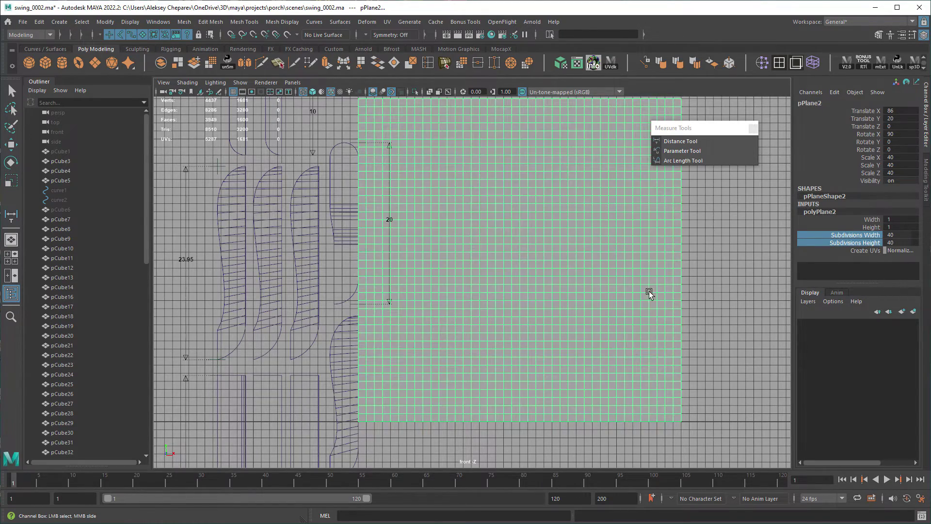
scroll(526, 246, down, 3)
key(w)
scroll(569, 241, up, 2)
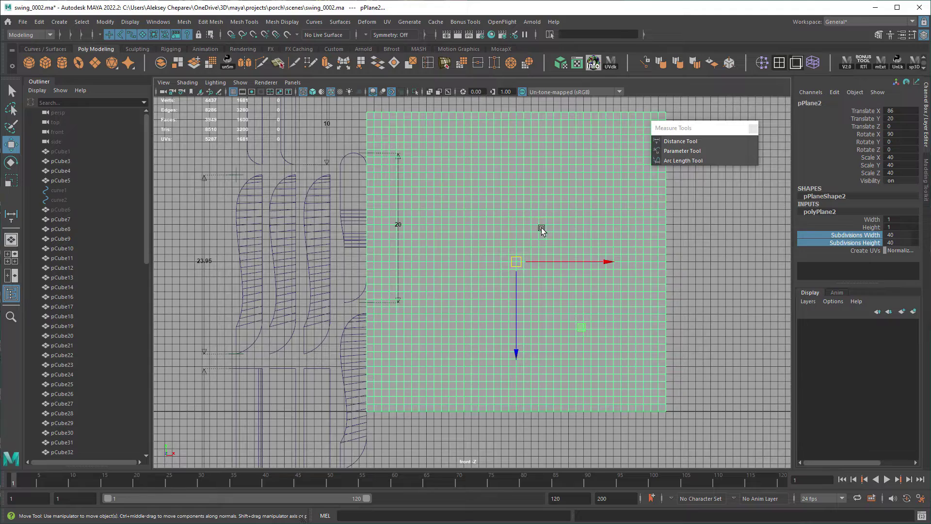
Step: Restore shaded display without the viewport grid and move the subdivided plane into the free space beside the parts layout
key(6)
alt+middle_drag(593, 264, 667, 267)
mouse_move(636, 230)
middle_down()
mouse_move(514, 228)
mouse_move(461, 241)
middle_up()
click(233, 93)
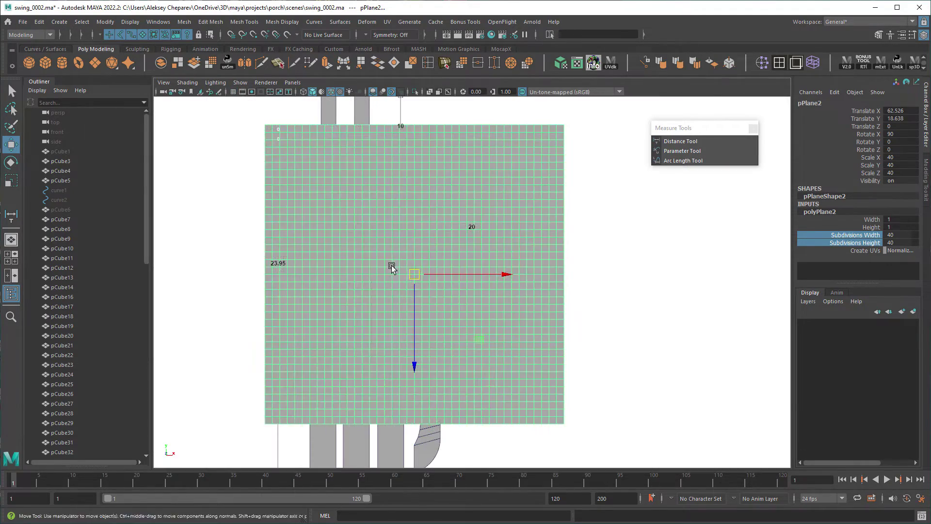
middle_drag(368, 280, 586, 226)
middle_drag(561, 304, 663, 313)
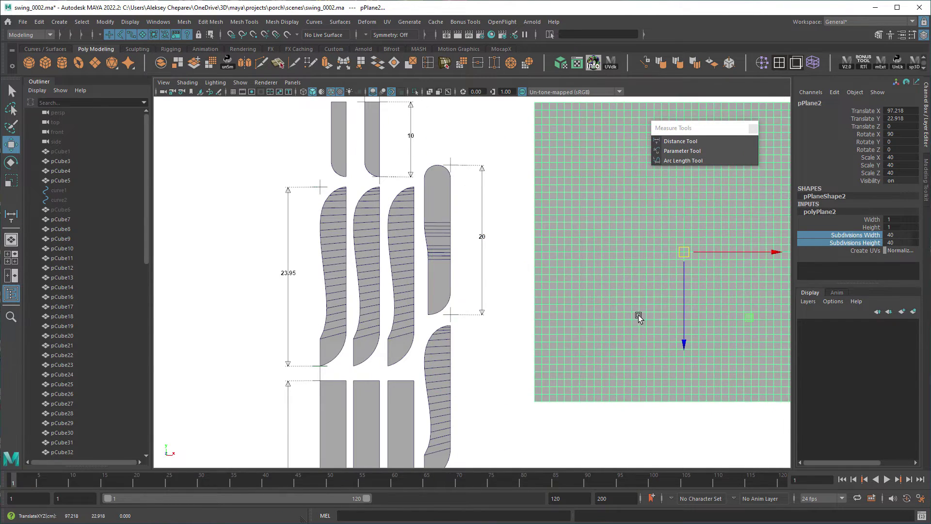
alt+right_drag(629, 314, 604, 274)
alt+middle_drag(603, 274, 464, 271)
alt+right_drag(510, 287, 560, 302)
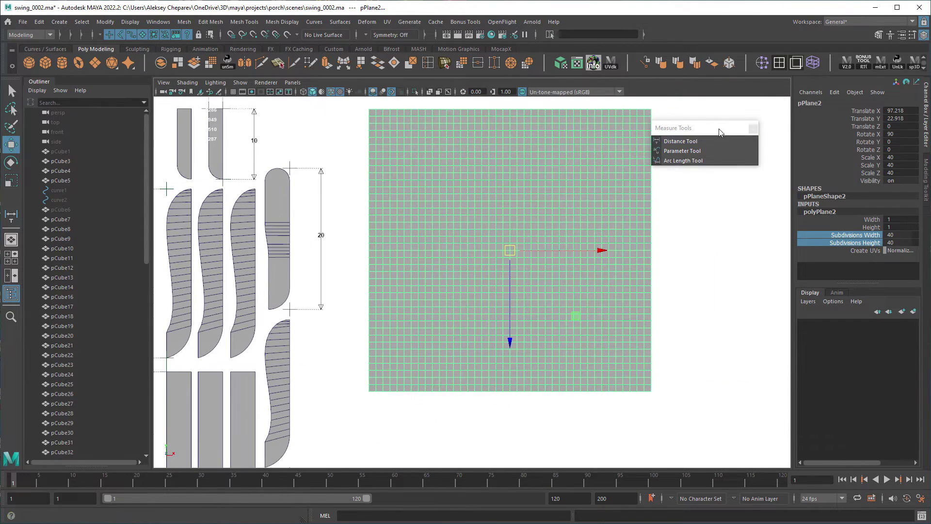
Step: Close the Measure Tools palette and assign the plane a new Lambert material with its transparency raised nearly to full
click(771, 124)
alt+middle_drag(528, 205, 563, 219)
right_drag(567, 190, 580, 426)
click(704, 180)
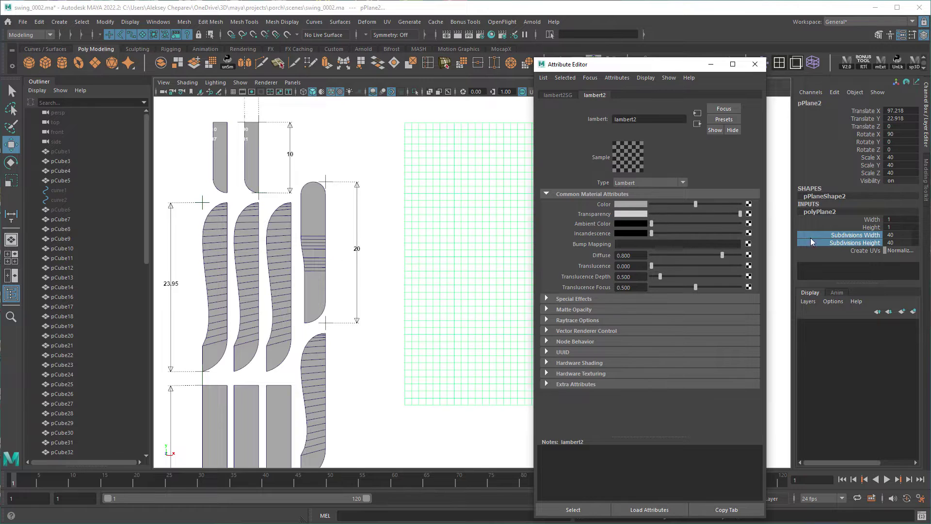
click(755, 64)
Step: Compare the parts layout with wireframe on shaded turned off and restore the wireframe overlay
click(706, 207)
alt+middle_drag(381, 240, 469, 218)
click(330, 92)
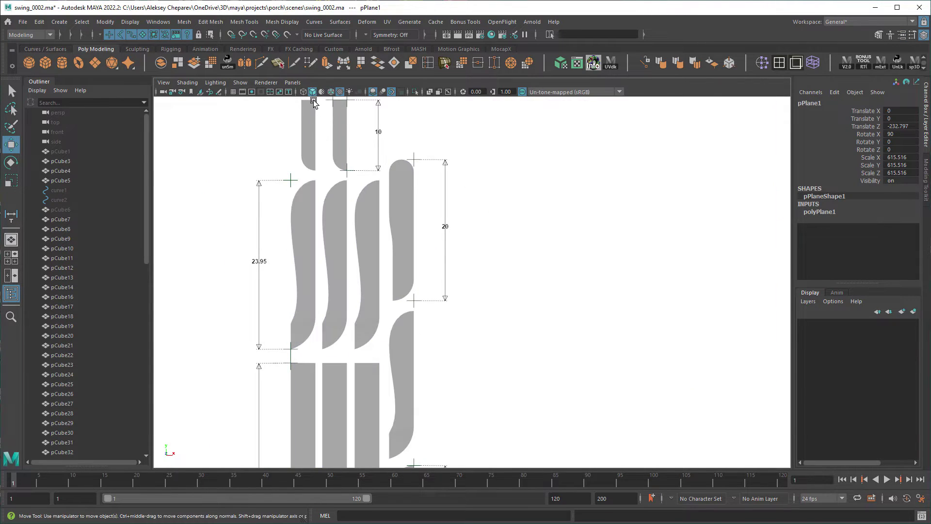
click(332, 92)
Step: Place the transparent grid plane over the parts and bring it forward in depth using the perspective view
click(673, 214)
alt+middle_drag(629, 305, 655, 281)
mouse_move(726, 284)
mouse_down()
mouse_move(606, 314)
mouse_move(478, 325)
mouse_up()
key(space)
key(space)
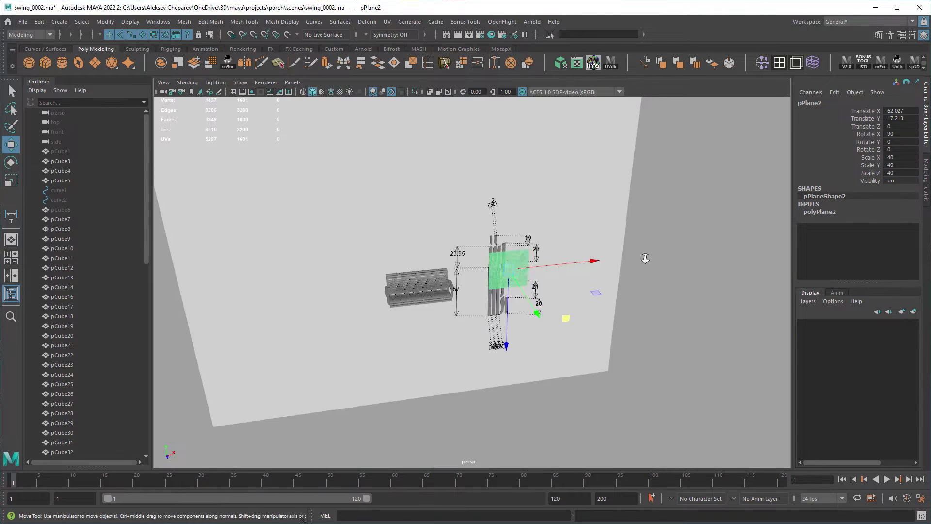
alt+drag(627, 257, 582, 297)
key(space)
key(space)
Step: Move the grid plane to the lower parts and snap its lower-left corner to the bottom corner of the lowest curved part
alt+middle_drag(463, 387, 508, 357)
middle_drag(543, 390, 533, 420)
alt+middle_drag(534, 380, 534, 368)
middle_drag(535, 368, 535, 377)
alt+middle_drag(533, 410, 523, 215)
alt+middle_drag(518, 357, 660, 448)
alt+right_drag(602, 302, 674, 313)
middle_drag(554, 260, 602, 415)
alt+middle_drag(561, 341, 556, 299)
alt+right_drag(470, 324, 509, 329)
alt+middle_drag(509, 330, 554, 307)
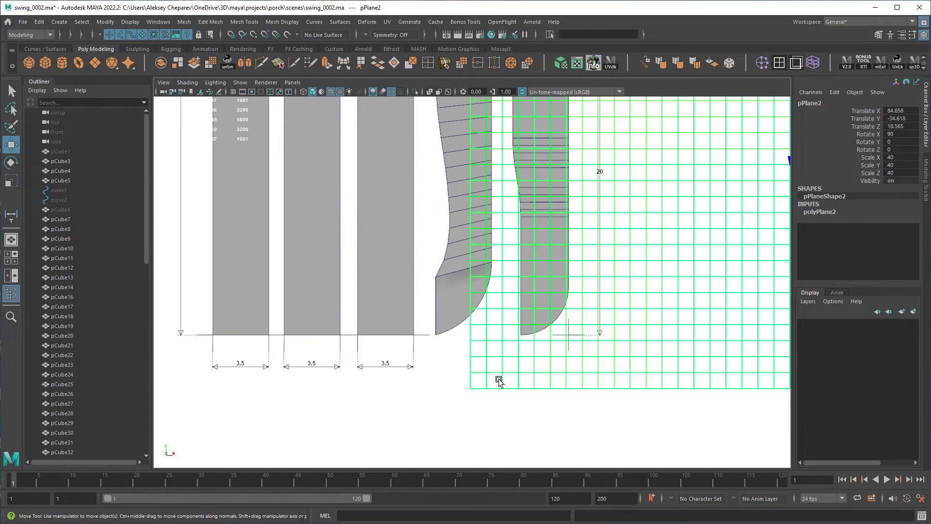
middle_drag(483, 384, 478, 389)
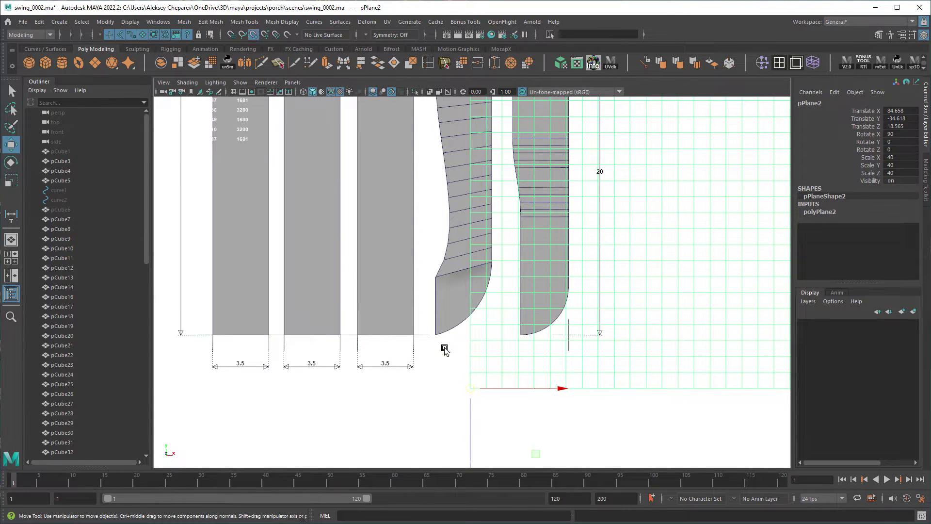
middle_drag(445, 350, 439, 341)
Step: Bring the grid plane forward to Translate Z -7.951, check the side view and return to the front view
key(space)
key(space)
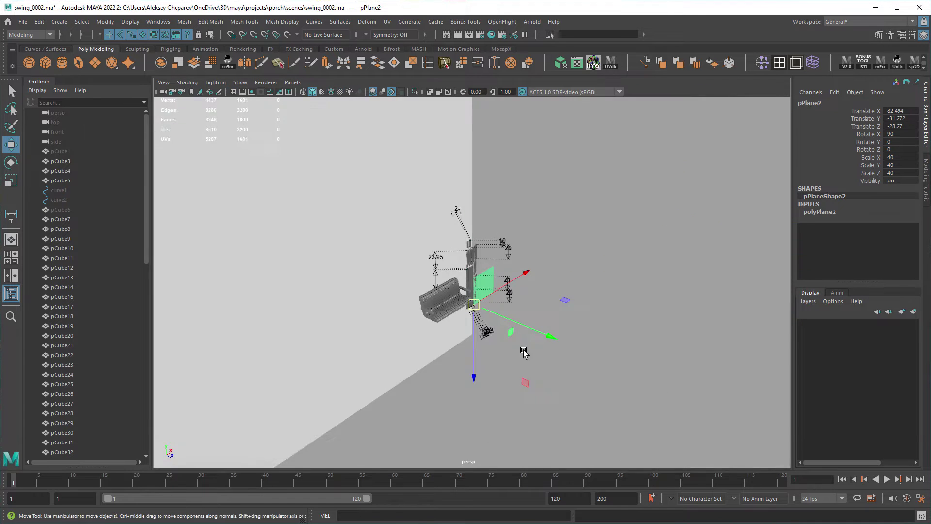
drag(530, 326, 545, 333)
key(space)
key(space)
key(space)
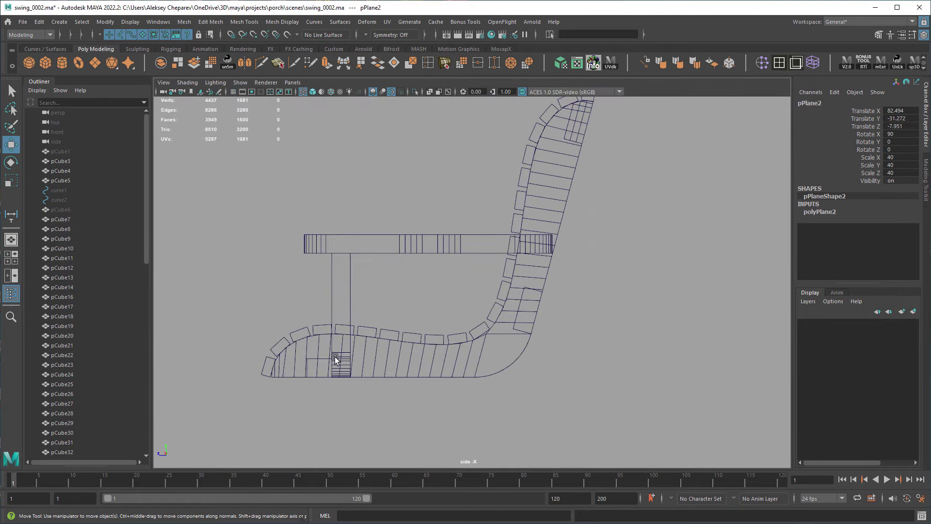
key(space)
click(588, 368)
Step: Move the plane's pivot two grid cells inward and snap it to the lowest curved part's bottom corner, giving Translate X 80.494
alt+right_drag(663, 388, 491, 293)
alt+middle_drag(491, 293, 469, 402)
click(430, 205)
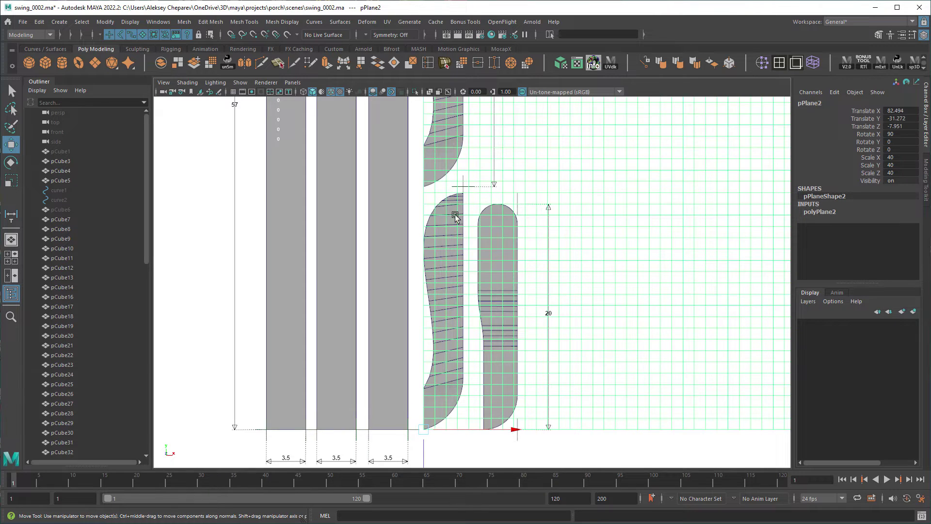
key(q)
key(w)
alt+middle_drag(503, 377, 552, 288)
alt+right_drag(552, 288, 639, 446)
alt+middle_drag(590, 450, 587, 377)
key(d)
key(v)
click(543, 381)
key(v)
middle_click(482, 383)
scroll(596, 291, down, 8)
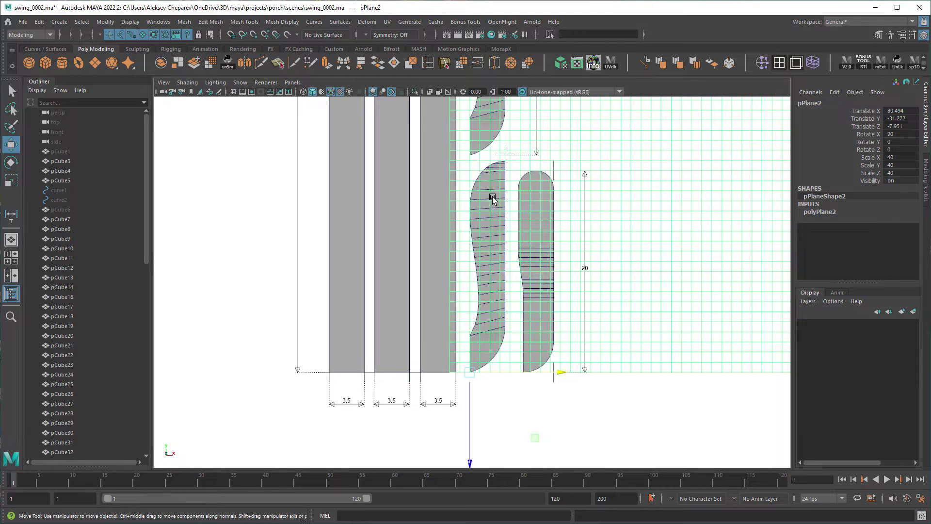
Step: Reset the plane's pivot one grid row up and snap the plane down to Translate Y -32.272, extending one row below the parts
scroll(564, 261, up, 10)
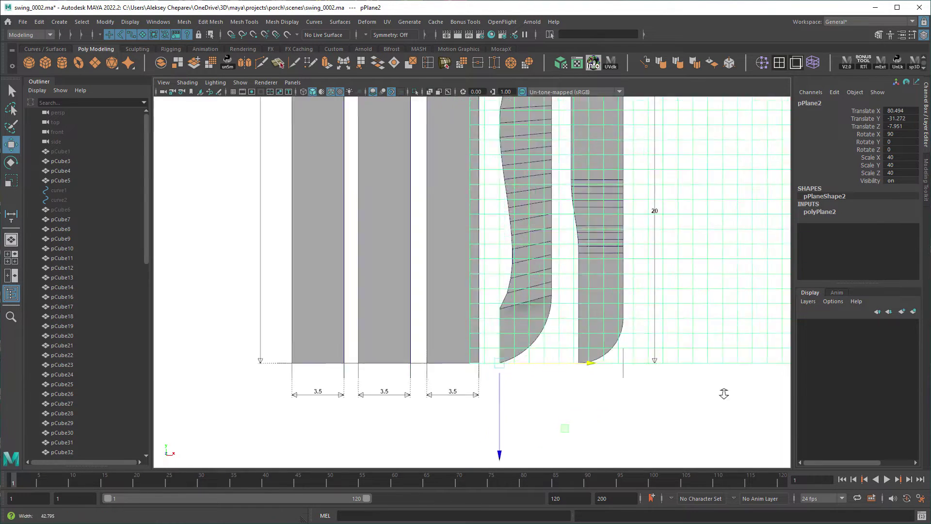
key(d)
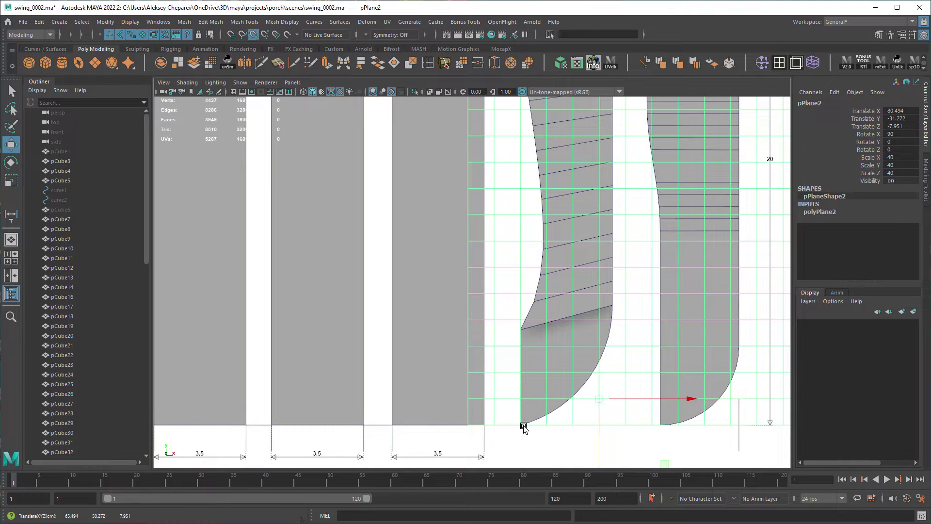
middle_drag(524, 426, 574, 427)
scroll(441, 256, down, 8)
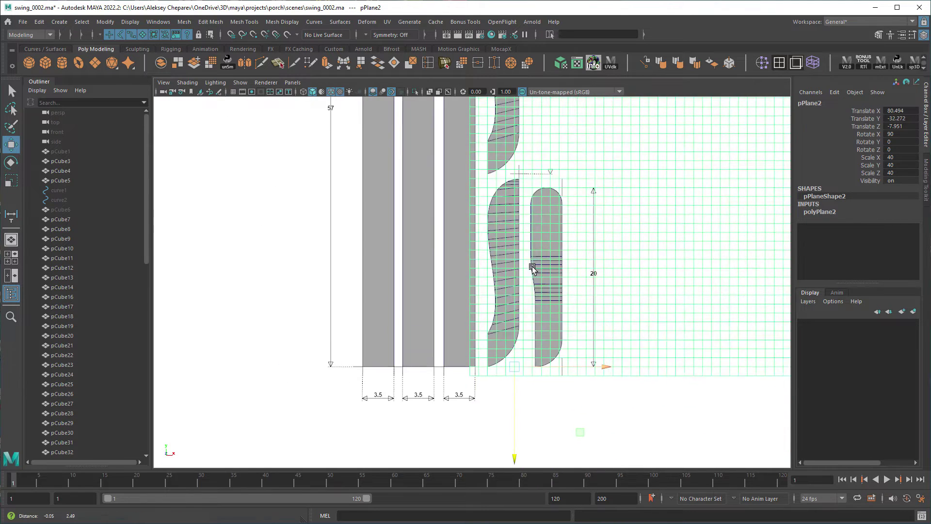
scroll(690, 276, up, 6)
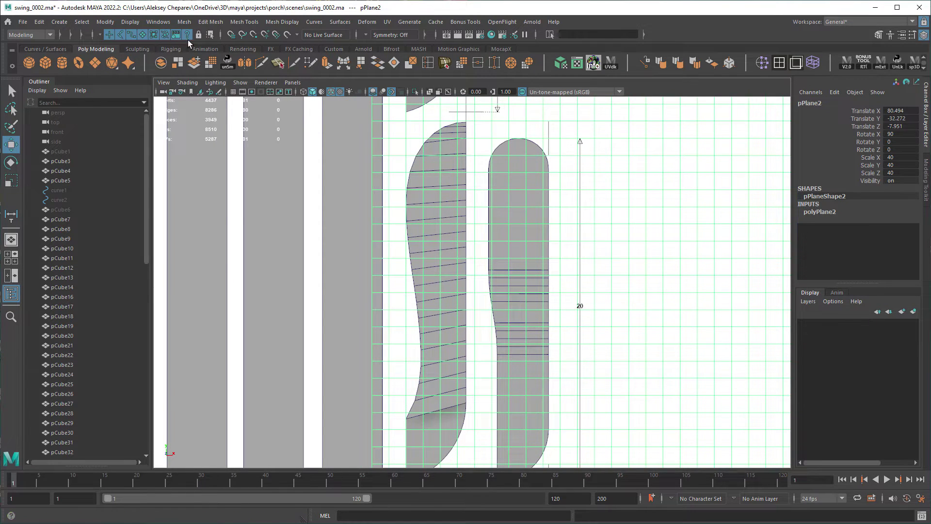
Step: Float the UI Elements list and hide all UI elements to enlarge the viewport
click(152, 23)
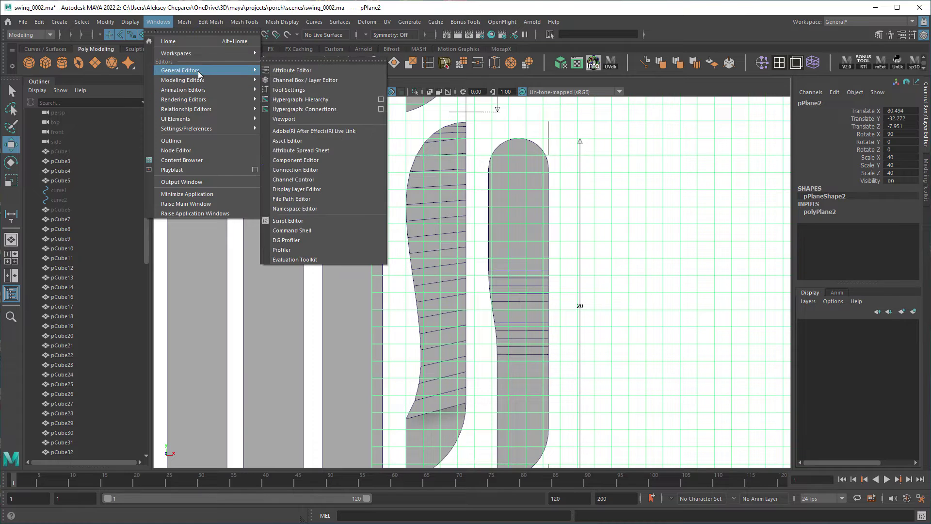
mouse_move(215, 121)
click(284, 111)
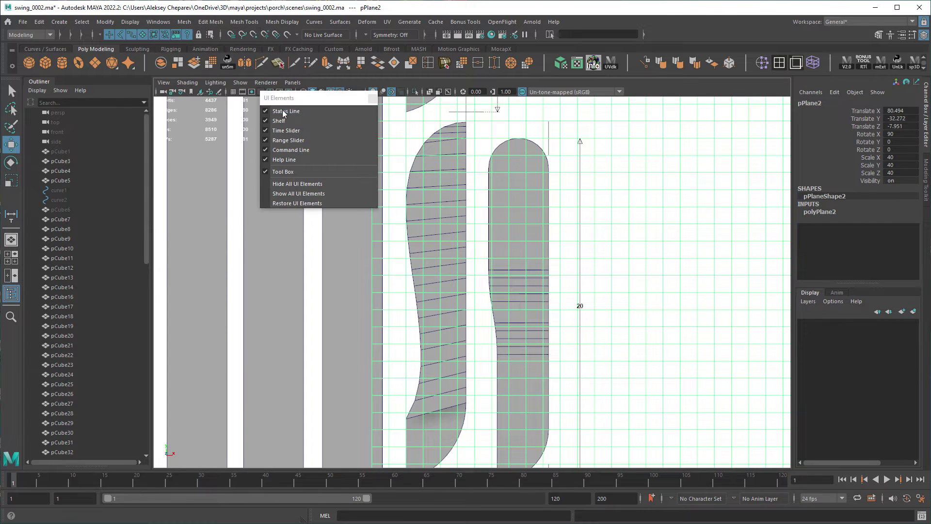
drag(301, 99, 763, 36)
click(753, 120)
Step: Deselect the grid plane and examine its one-unit grid against the outlines of the two lowest curved parts
scroll(480, 249, down, 2)
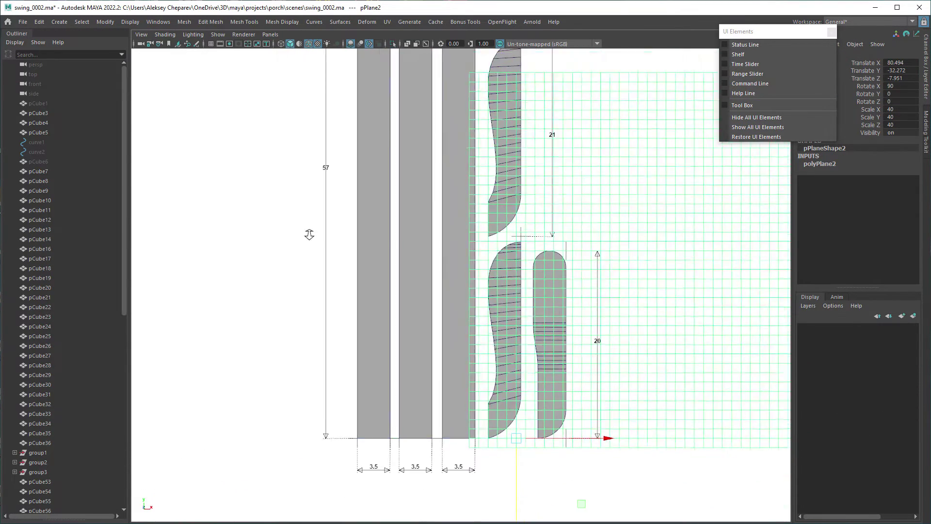
scroll(630, 291, up, 6)
click(629, 257)
alt+middle_drag(557, 213, 583, 252)
alt+right_drag(600, 259, 606, 260)
alt+middle_drag(606, 260, 678, 349)
alt+right_drag(677, 348, 747, 403)
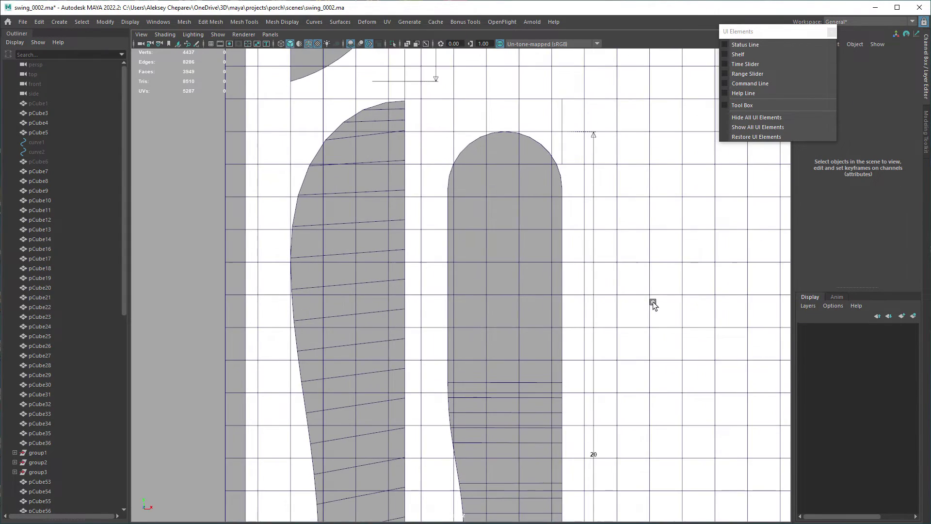
alt+middle_drag(654, 297, 666, 262)
alt+right_drag(667, 263, 488, 240)
alt+middle_drag(624, 280, 625, 256)
alt+right_drag(626, 255, 601, 248)
mouse_move(601, 249)
alt+middle_down()
mouse_move(617, 253)
mouse_move(598, 244)
alt+middle_up()
alt+right_drag(487, 207, 627, 318)
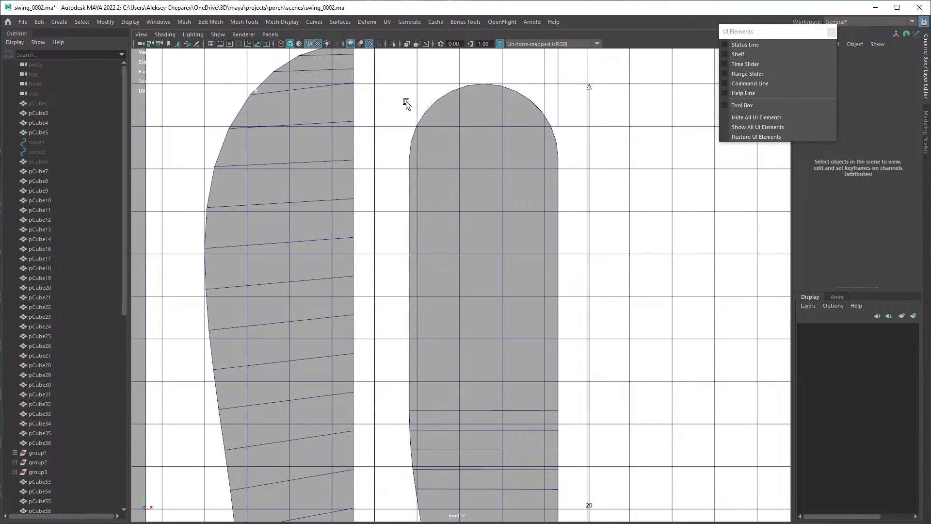
Step: Frame the upper portion of the two lowest curved parts and capture that grid-overlaid area as a new snip in Snip & Sketch
alt+middle_drag(612, 258, 618, 263)
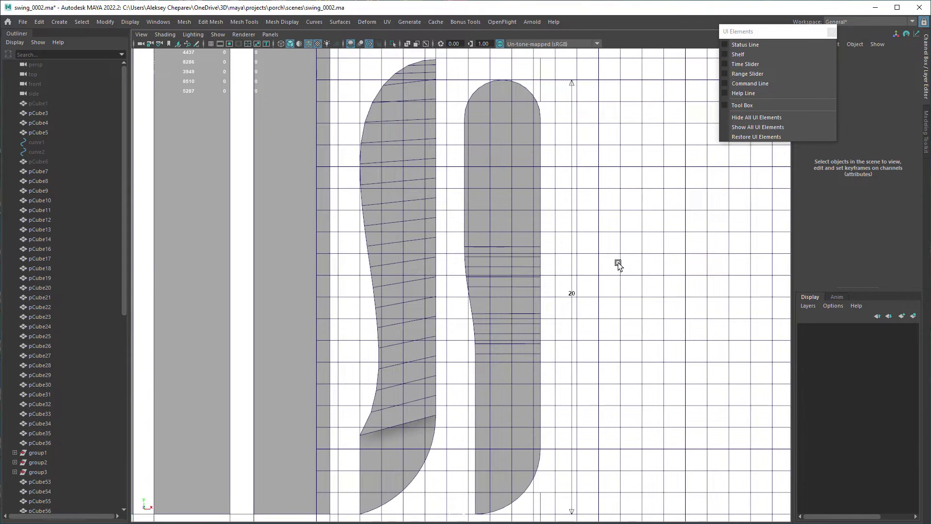
alt+right_drag(617, 263, 612, 257)
alt+middle_drag(612, 257, 600, 335)
alt+right_drag(599, 336, 582, 289)
alt+middle_drag(582, 289, 533, 239)
alt+right_drag(534, 238, 499, 208)
alt+middle_drag(496, 239, 545, 228)
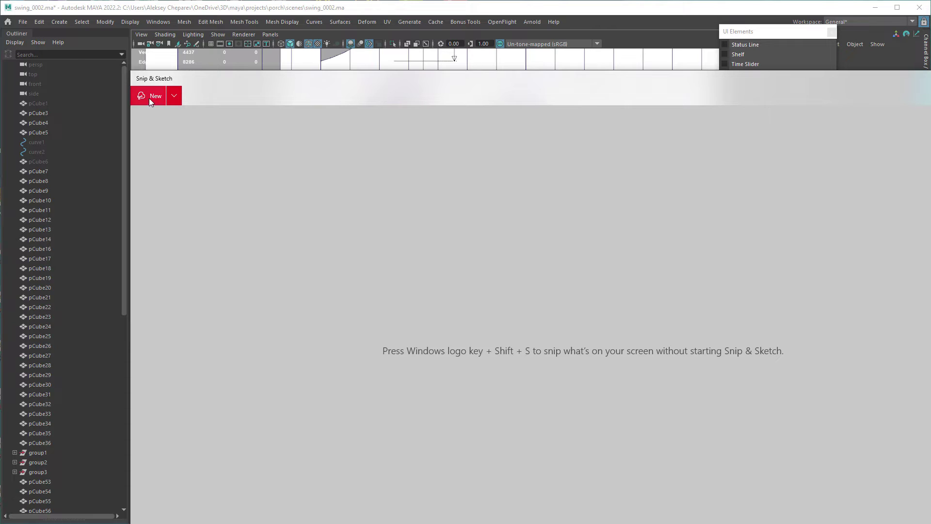
click(151, 96)
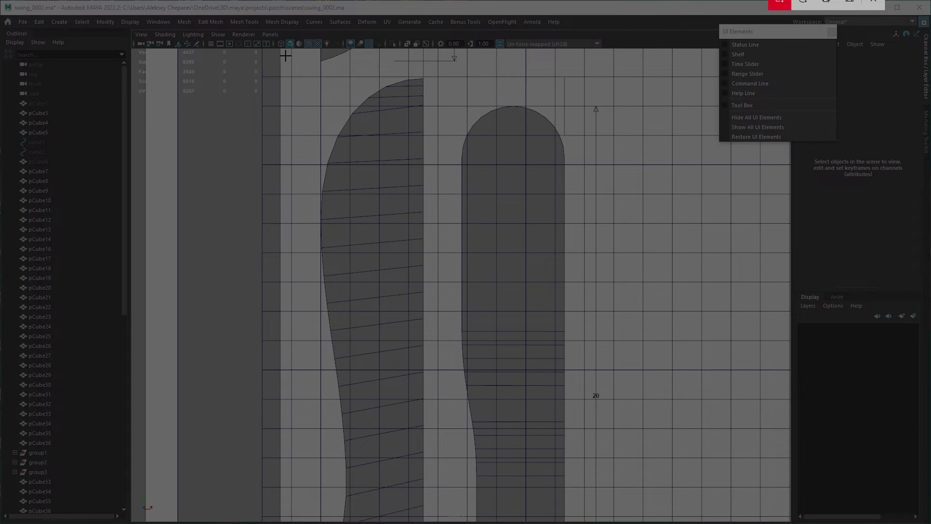
mouse_move(286, 56)
mouse_down()
mouse_move(686, 488)
mouse_move(686, 507)
mouse_move(634, 512)
mouse_up()
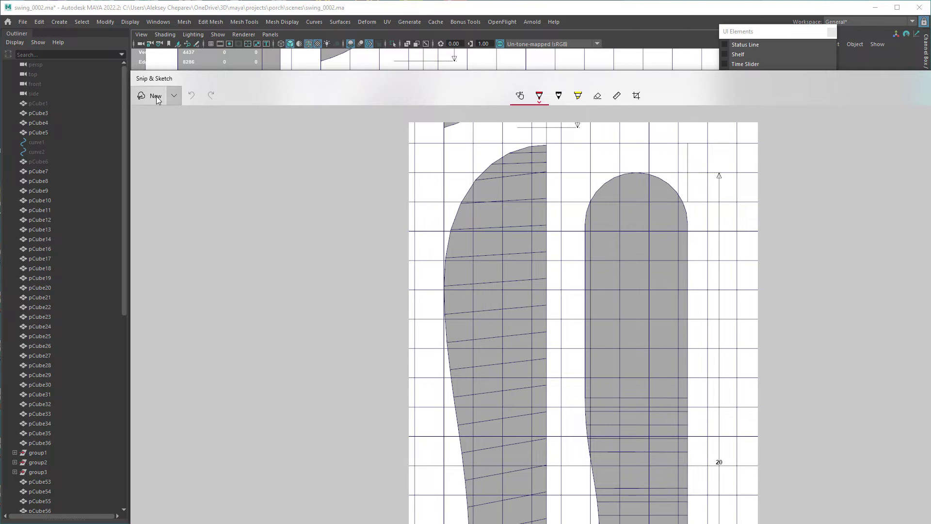
Step: Start saving the new snip as a PNG and browse to the Utilities folder on the Desktop
drag(249, 79, 121, 14)
key(ctrl+s)
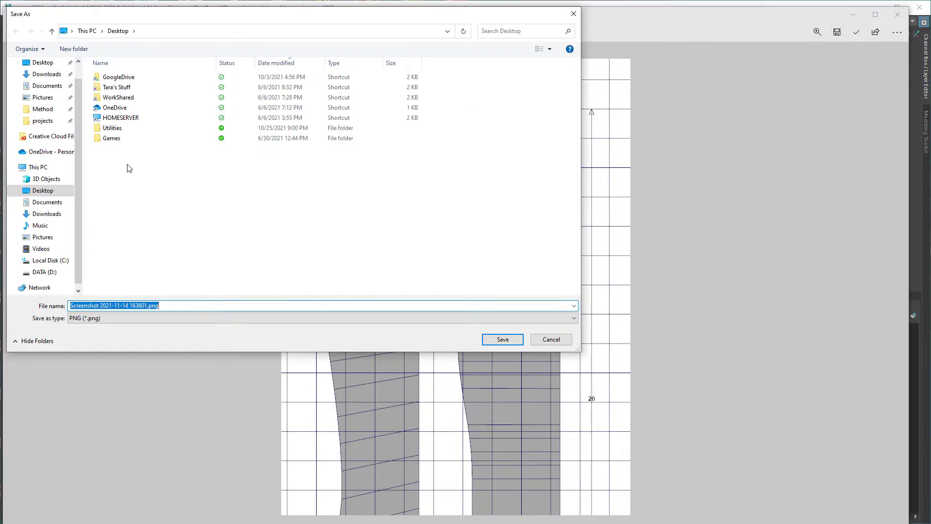
double_click(121, 129)
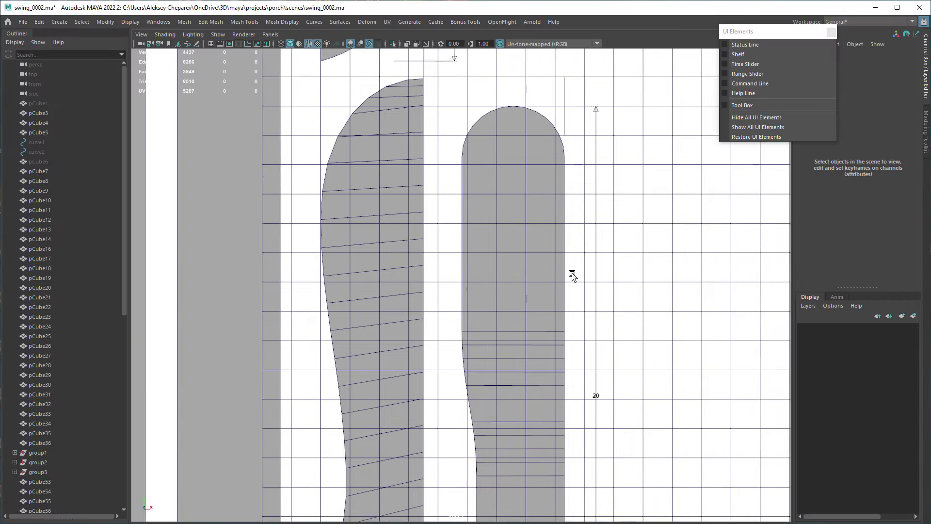
Step: Frame the lower portion of the two lowest curved parts in the Maya viewport with the grid overlaid
alt+middle_drag(572, 273, 575, 144)
alt+middle_drag(438, 388, 435, 376)
alt+middle_drag(479, 300, 479, 310)
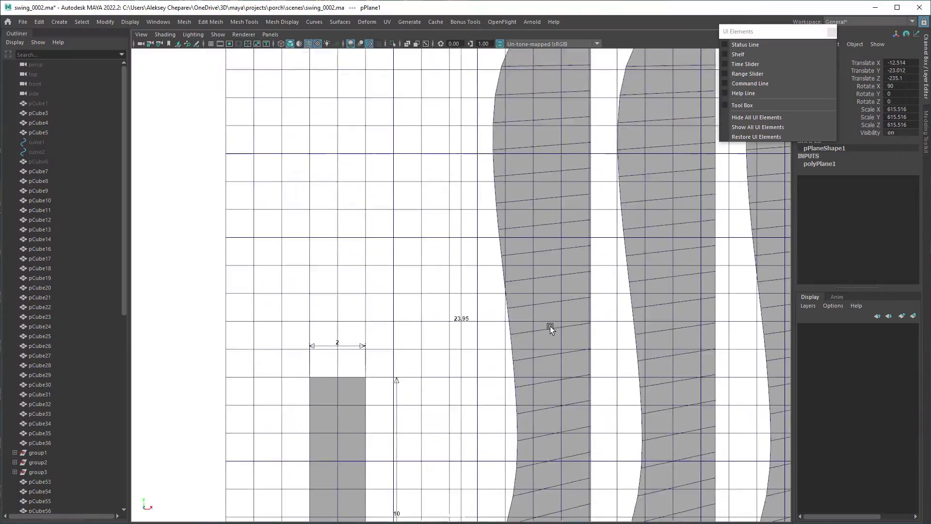
Step: Delete the grid plane and examine the swing and its dimensioned flat parts in the perspective view
drag(87, 306, 90, 306)
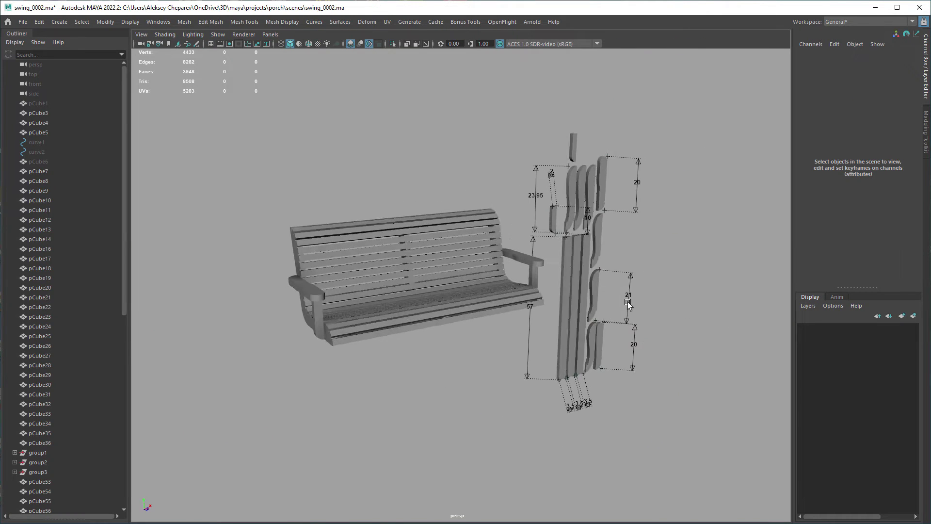
alt+drag(626, 301, 685, 341)
alt+middle_drag(604, 297, 609, 310)
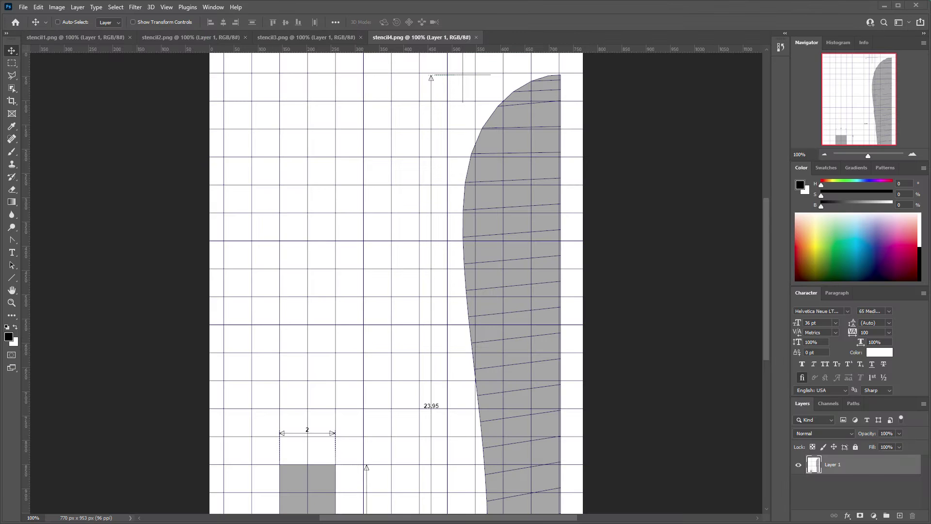
Step: Switch to Photoshop and view stencil1.png at 50% zoom
click(103, 38)
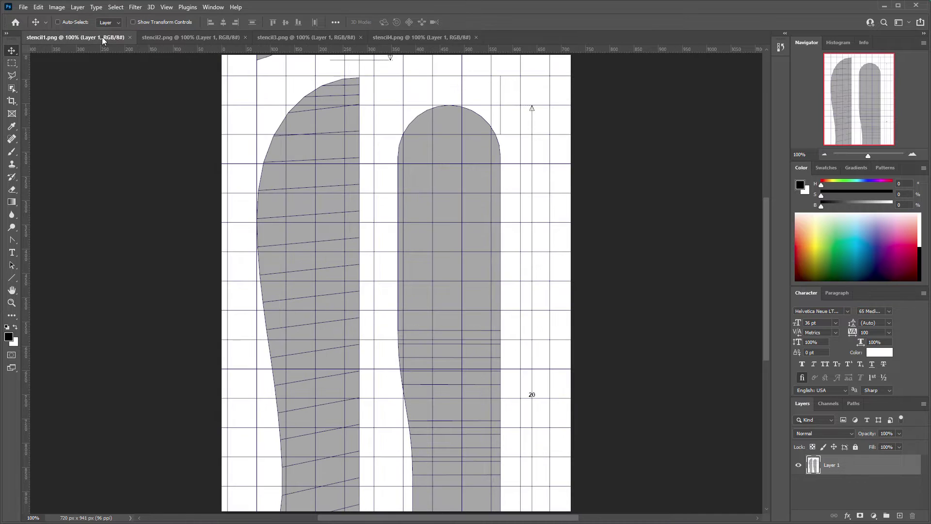
click(824, 155)
click(825, 155)
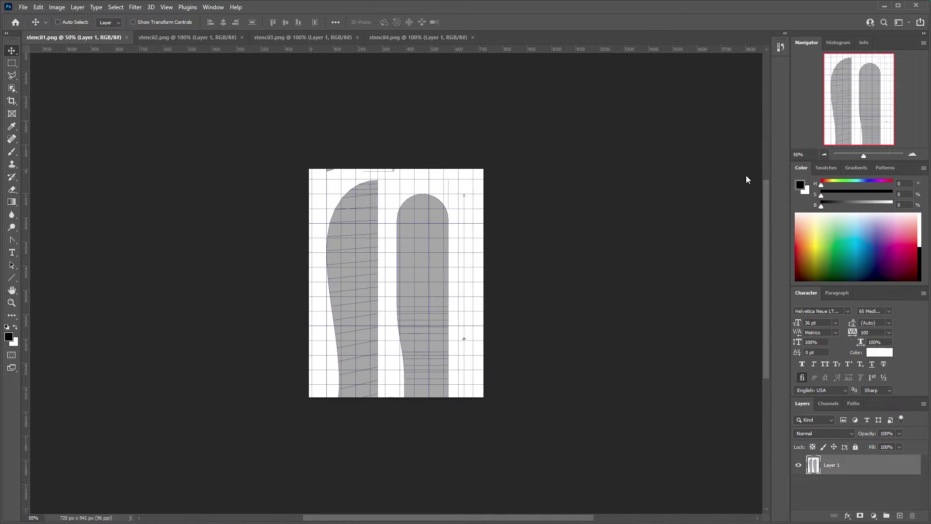
Step: Create a new document 8.5 inches wide and 11 inches high at 150 pixels/inch
click(22, 6)
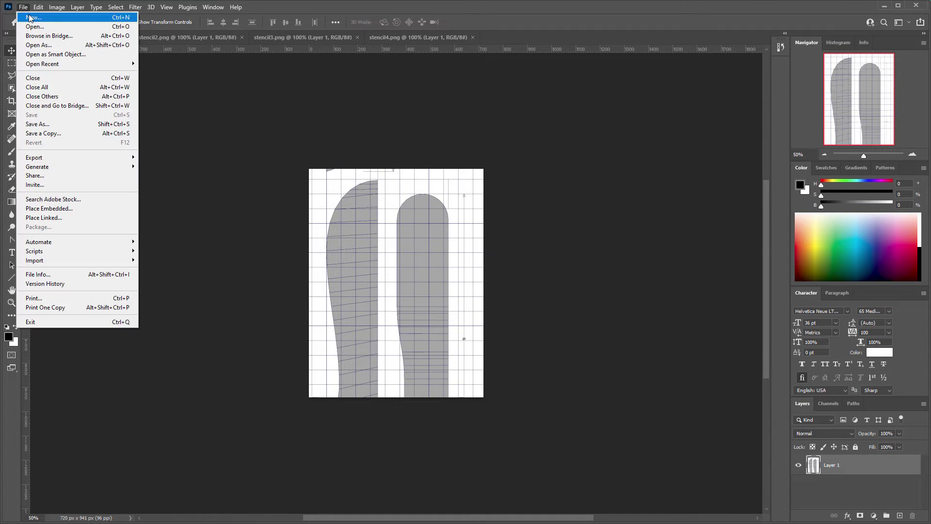
click(34, 17)
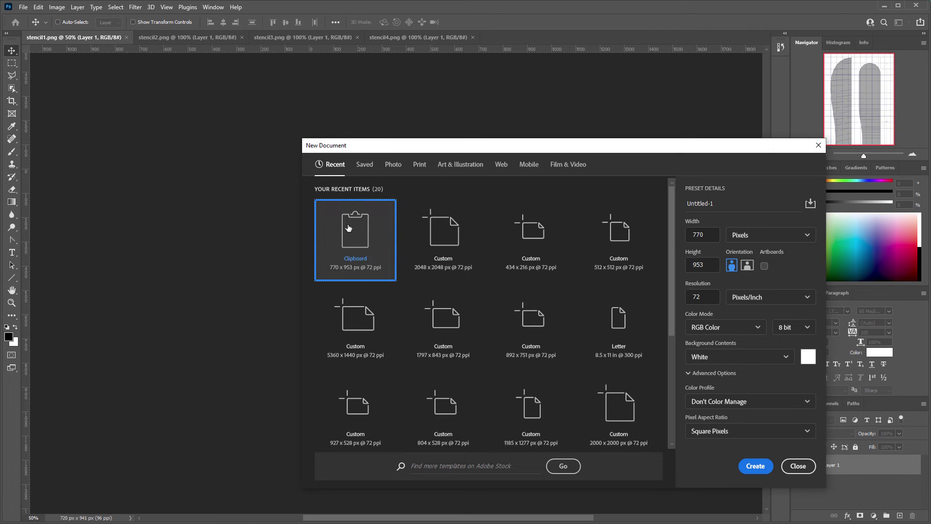
click(758, 232)
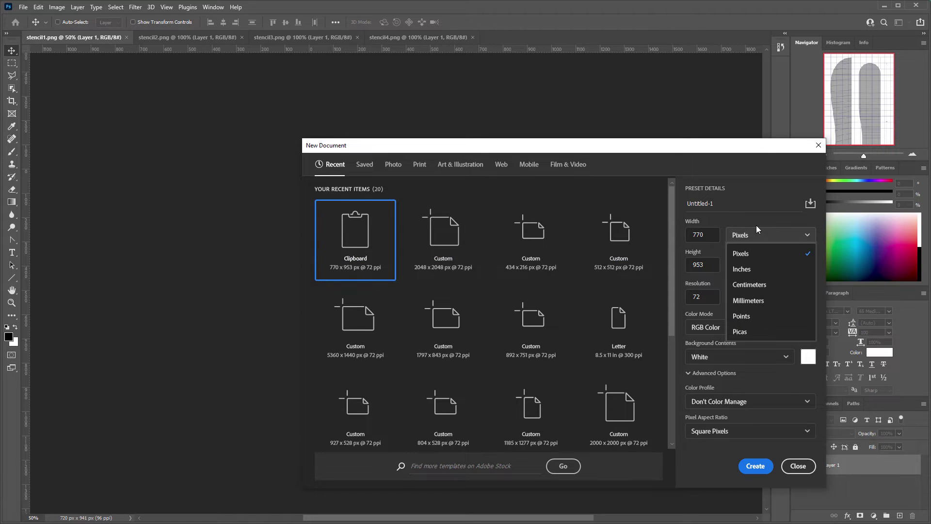
click(742, 269)
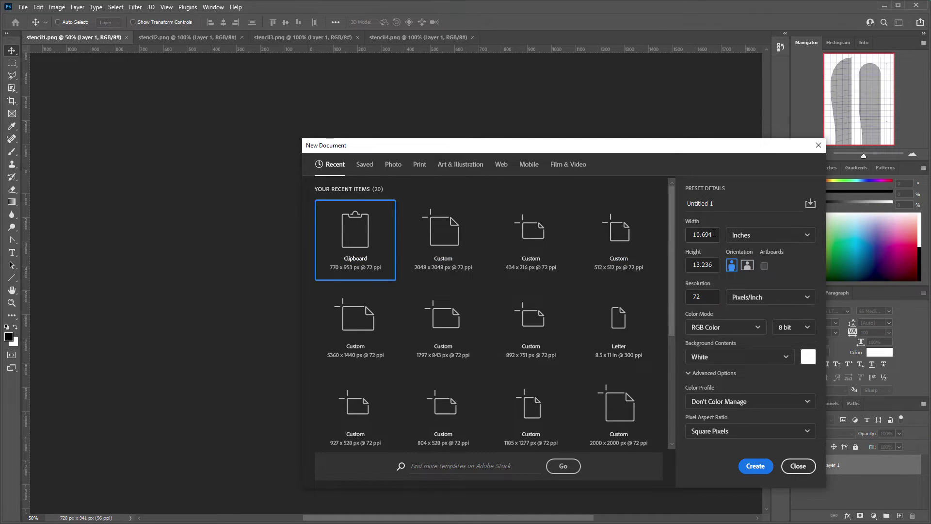
click(714, 232)
text(8.5)
click(705, 297)
drag(708, 297, 686, 293)
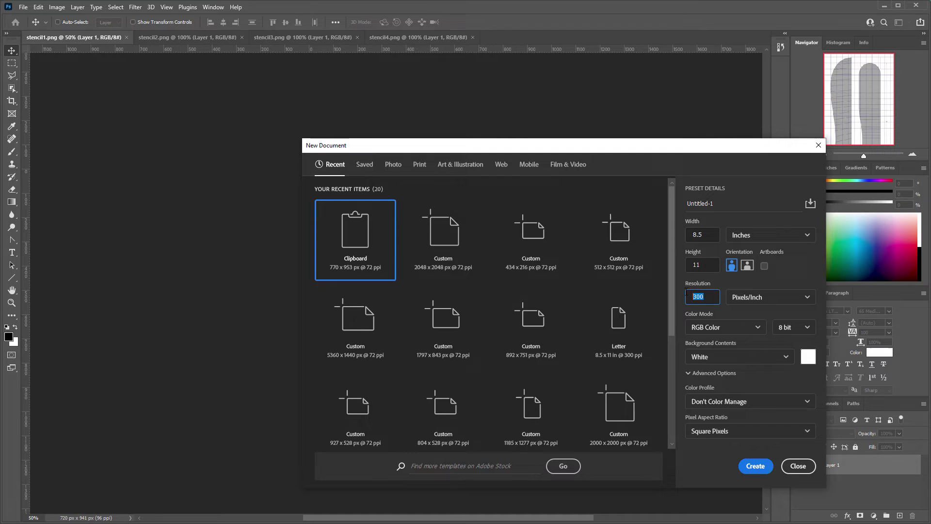
click(717, 271)
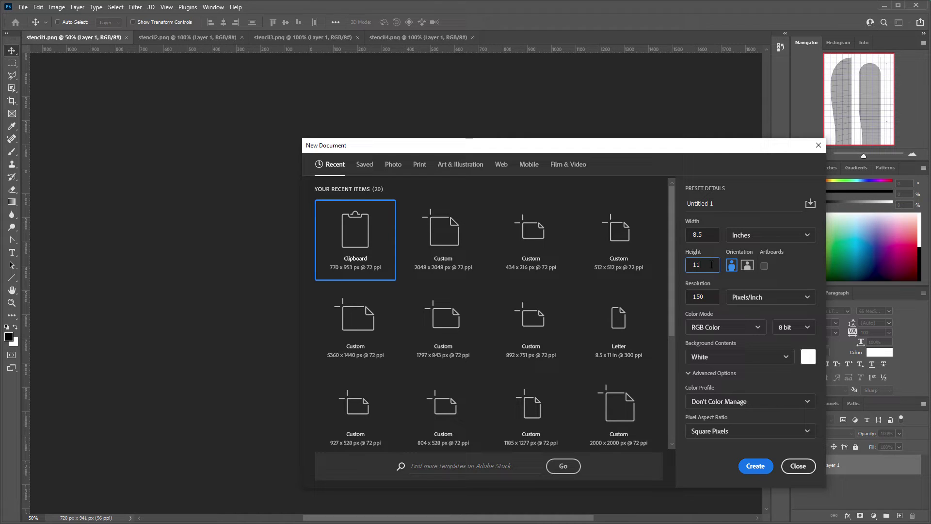
click(756, 466)
Step: Show the grid over the blank letter-size page
click(166, 7)
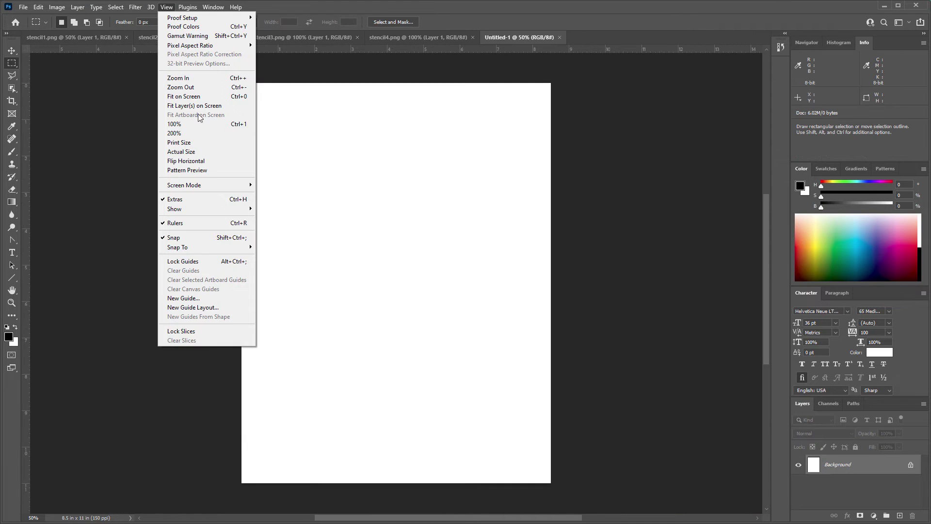
mouse_move(219, 210)
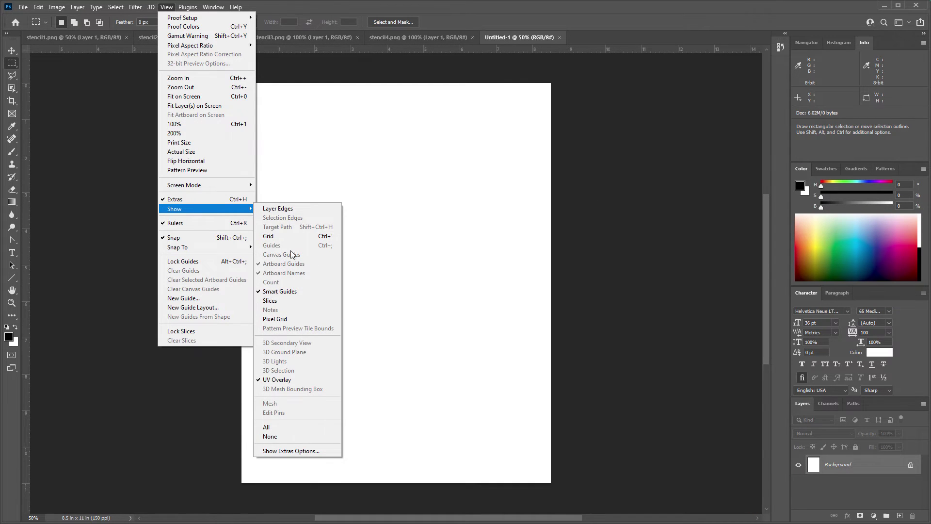
click(286, 236)
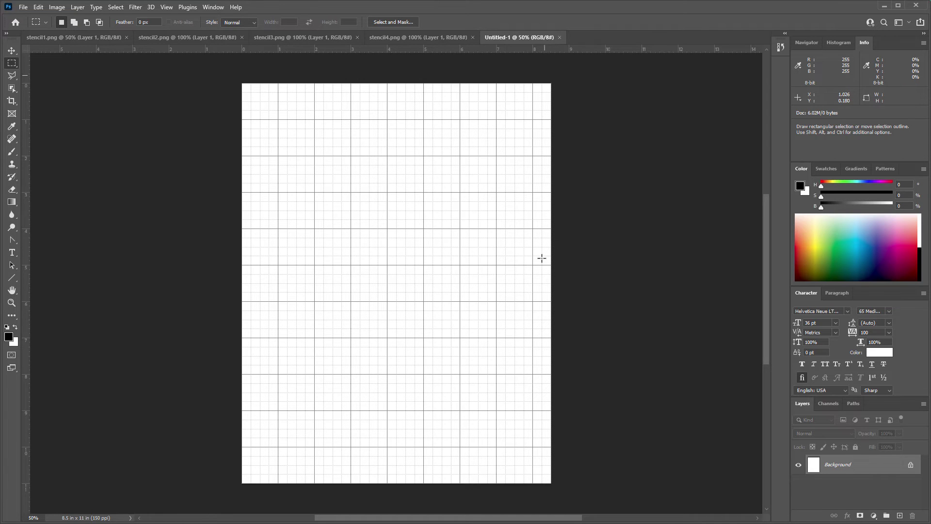
key(ctrl+plus)
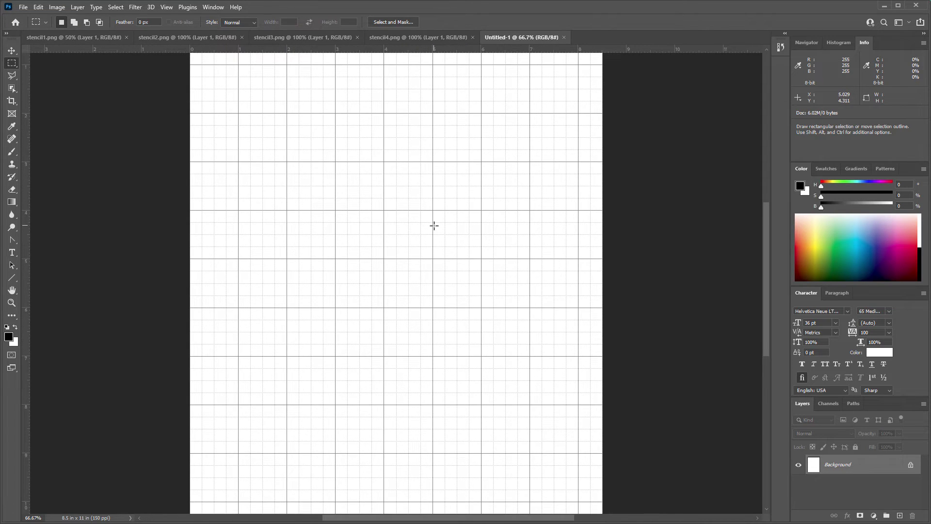
key(ctrl+minus)
Step: Copy the entire stencil1.png image and paste it into the Untitled-1 document
click(108, 39)
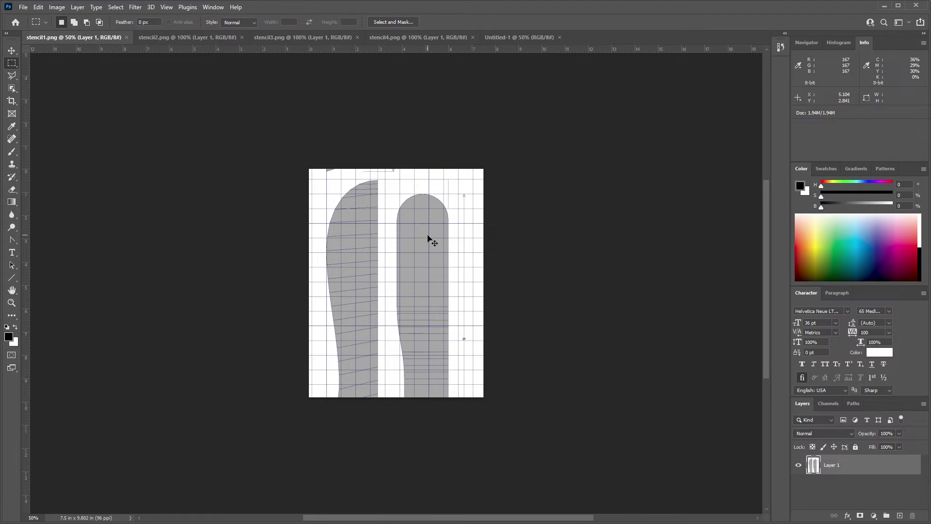
key(ctrl+a)
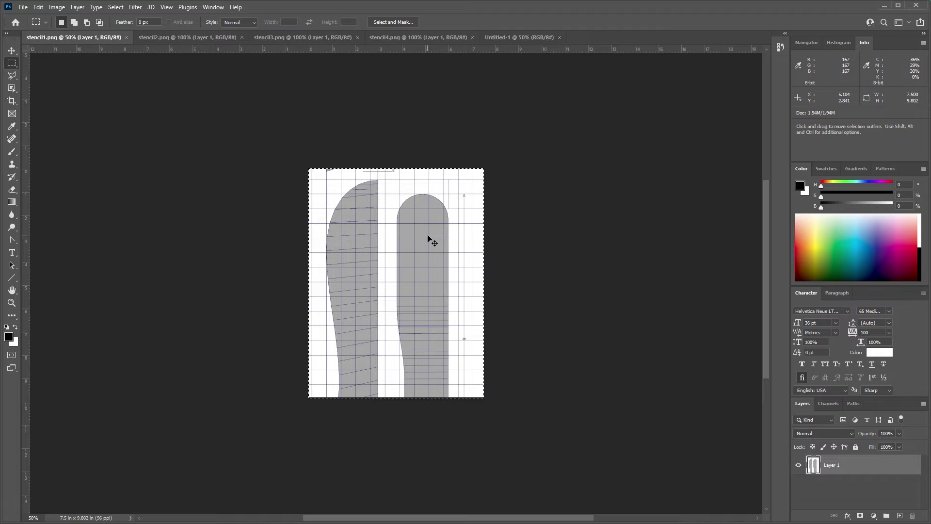
click(521, 38)
key(ctrl+v)
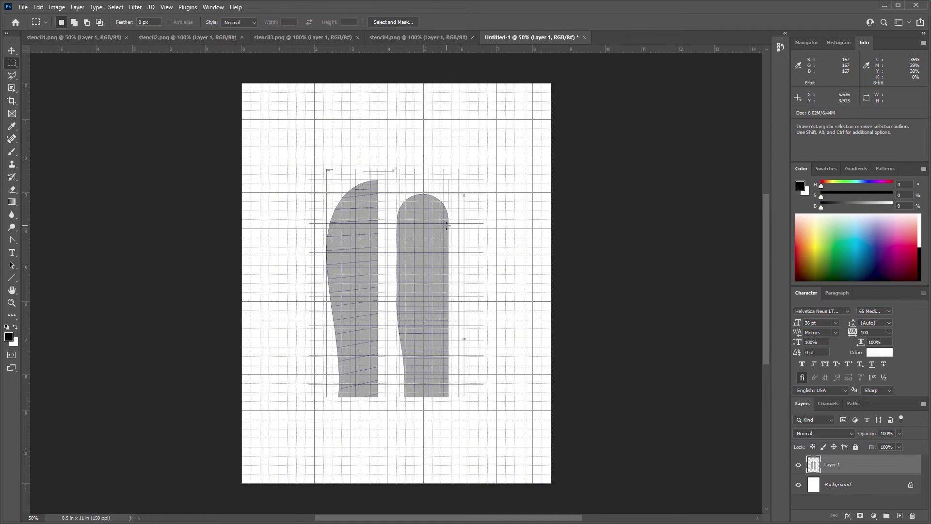
Step: Move the pasted stencil to the page's upper-left corner and nudge it until a stencil grid crossing meets the page's 1-inch crossing
click(17, 51)
click(813, 44)
click(912, 154)
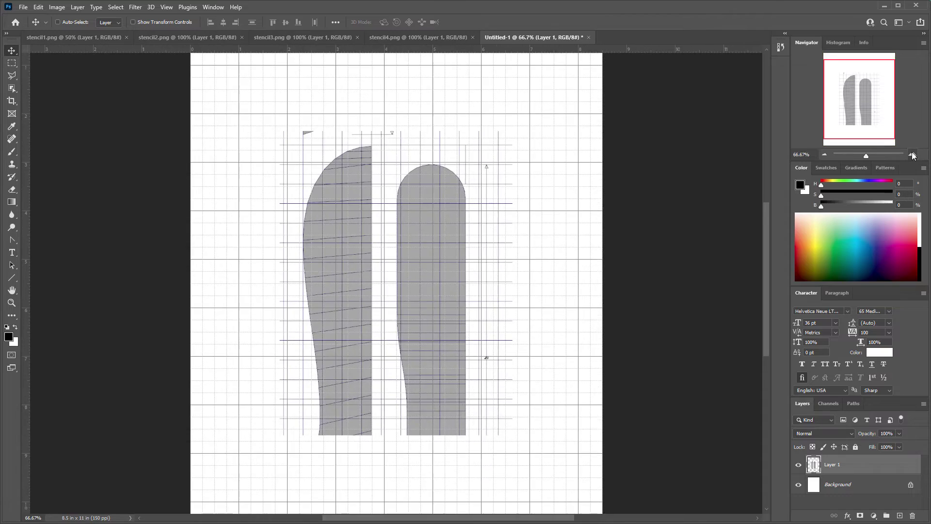
click(913, 155)
drag(381, 202, 383, 252)
drag(438, 266, 510, 273)
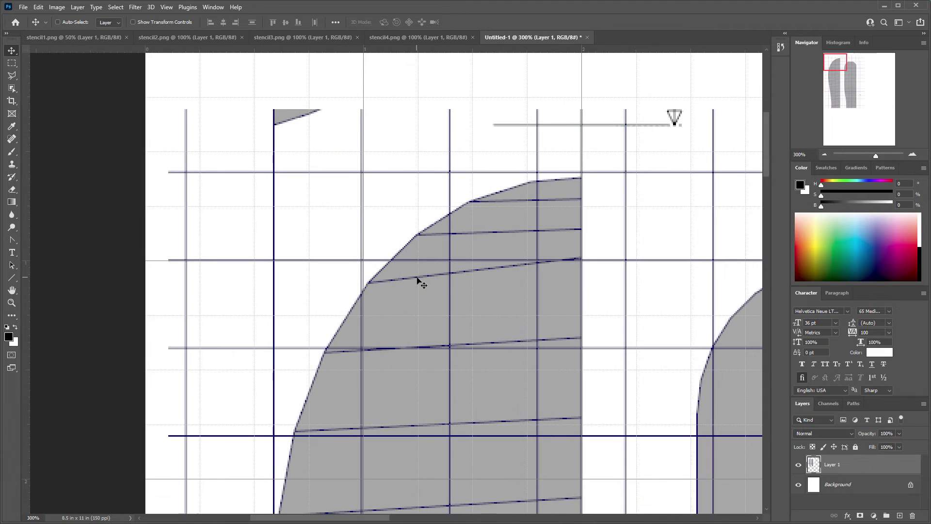
key(Right)
key(Right)
key(Down)
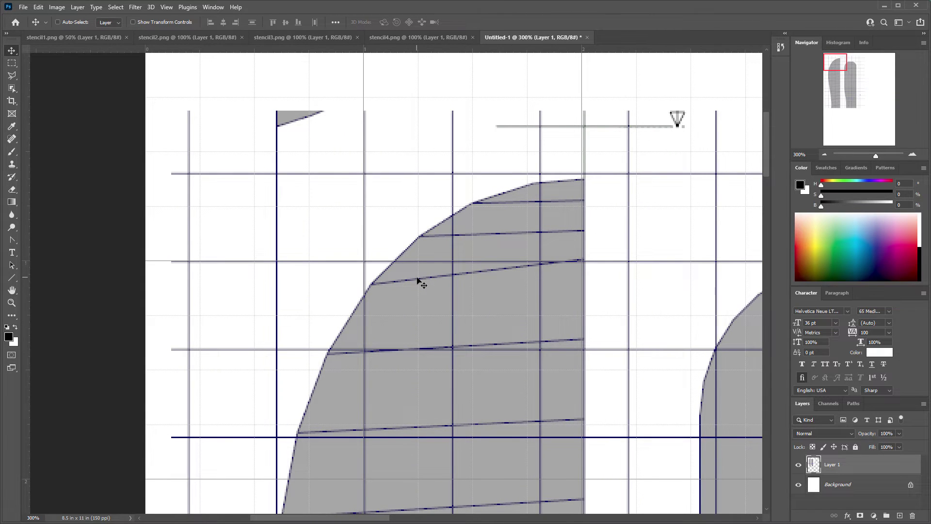
Step: Free-transform the stencil about the aligned 1-inch grid crossing, scaling it proportionally to about 247.91% to match the page grid
key(ctrl+t)
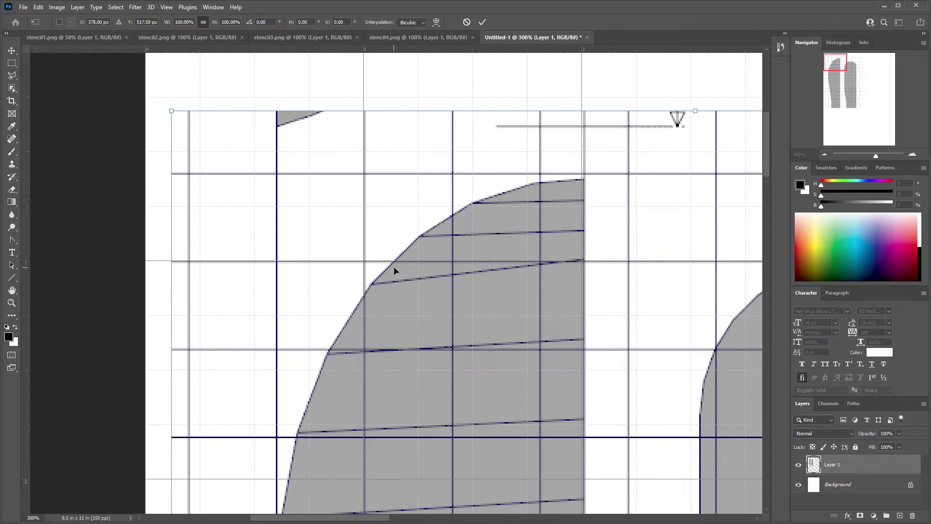
alt+click(364, 262)
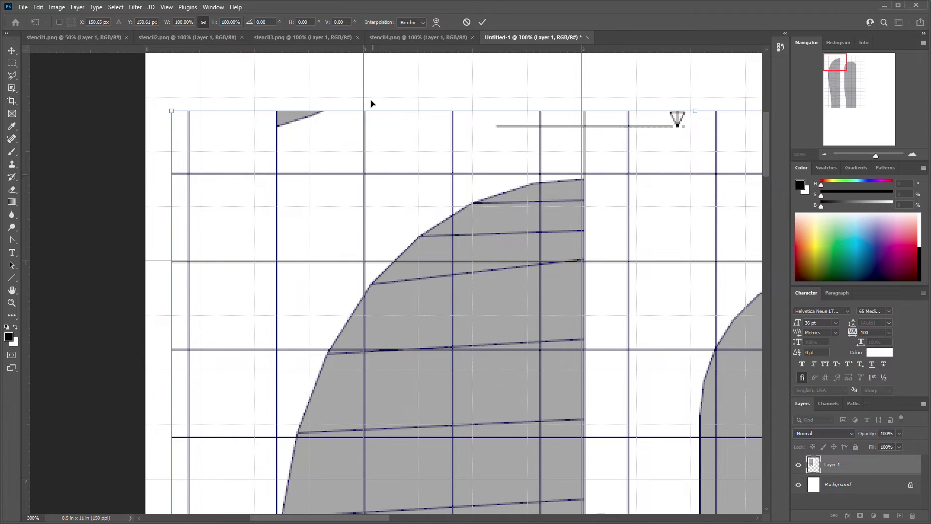
key(ctrl+minus)
key(ctrl+minus)
key(ctrl+minus)
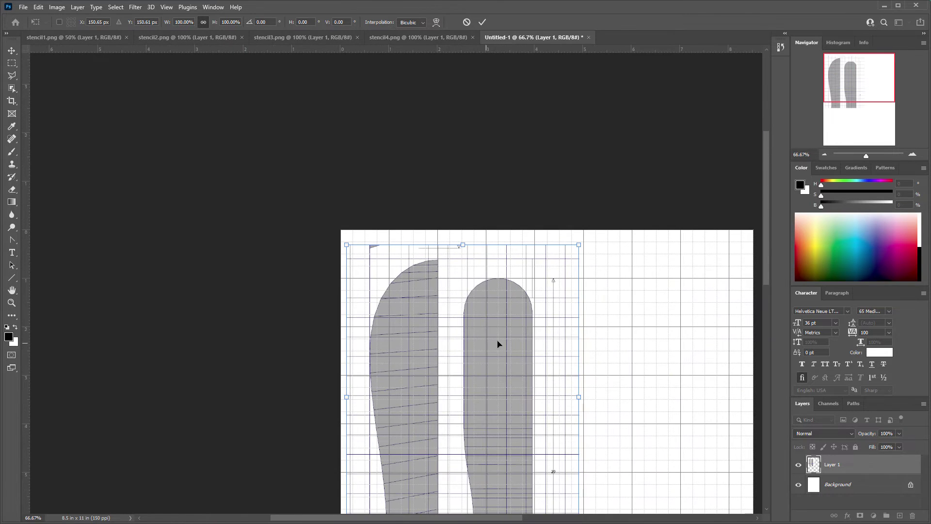
drag(552, 412, 522, 294)
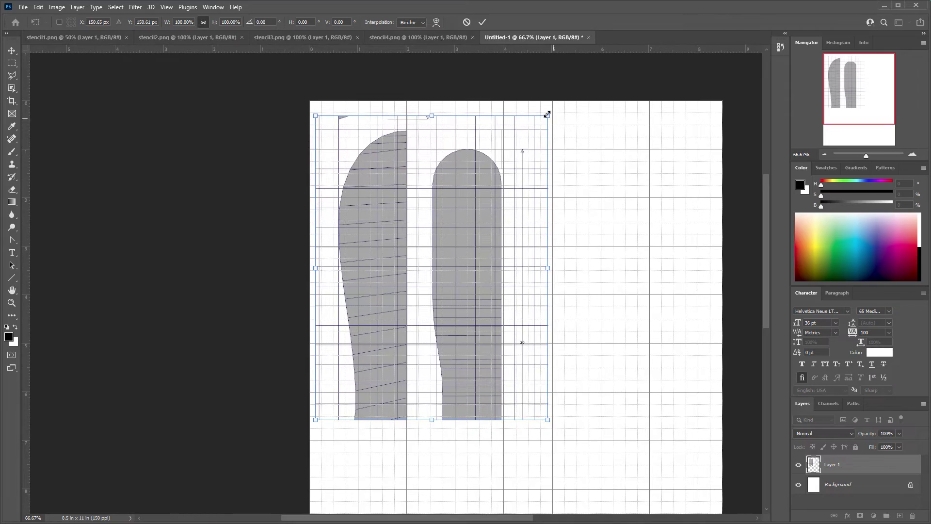
drag(546, 116, 672, 129)
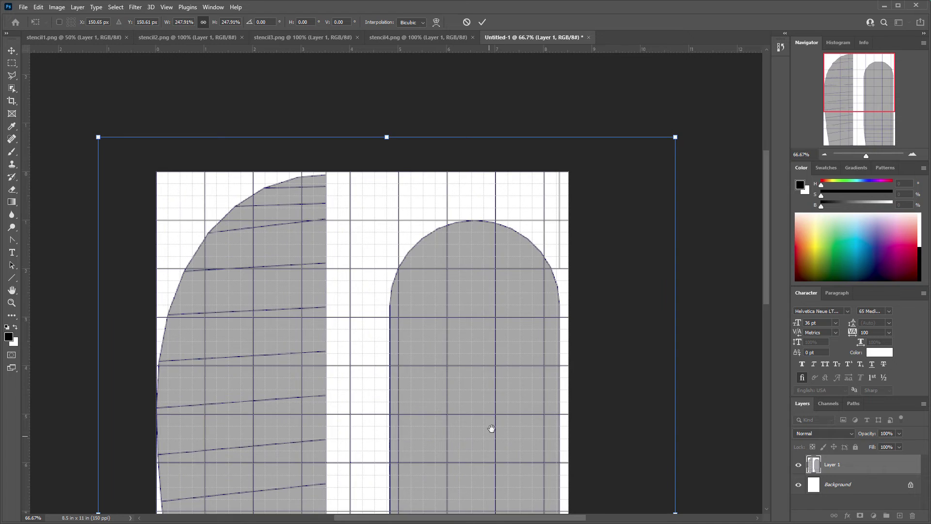
Step: Fine-tune the stencil's scale to 248.27% against the grid at the page's lower end and apply the transform
drag(495, 484, 488, 73)
drag(642, 343, 705, 378)
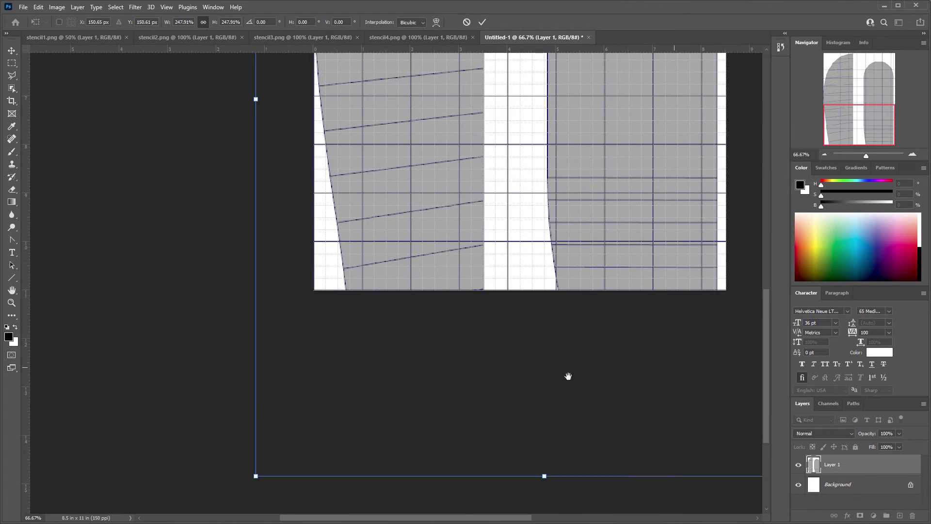
drag(471, 377, 449, 316)
drag(234, 416, 236, 417)
scroll(346, 312, left, 2)
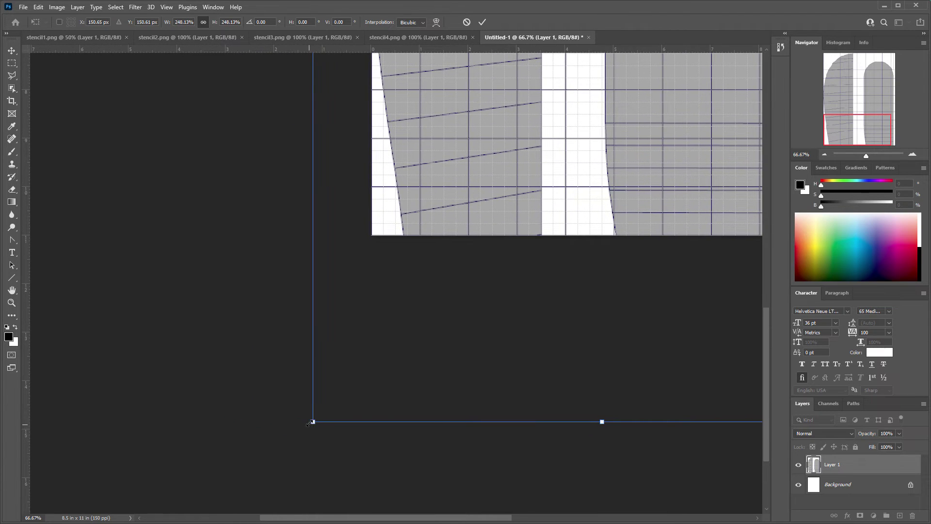
drag(311, 425, 313, 422)
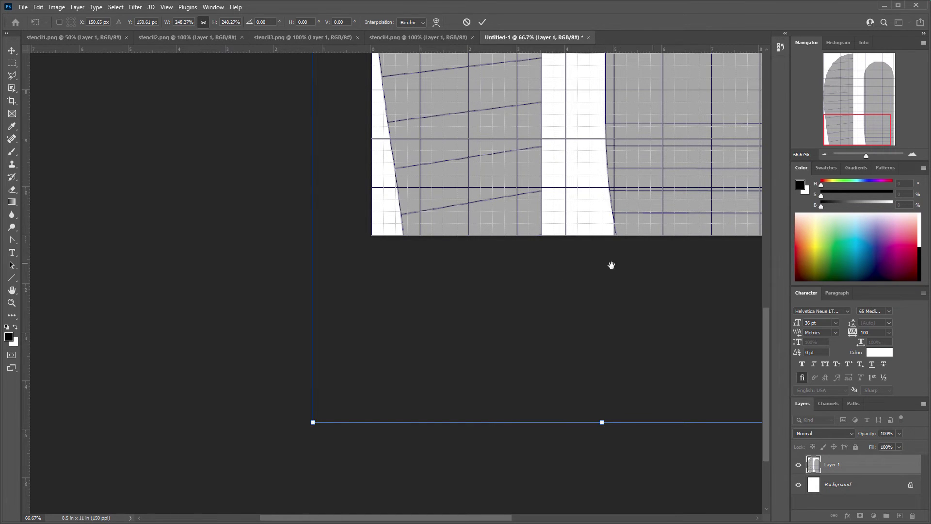
drag(561, 267, 409, 280)
key(Return)
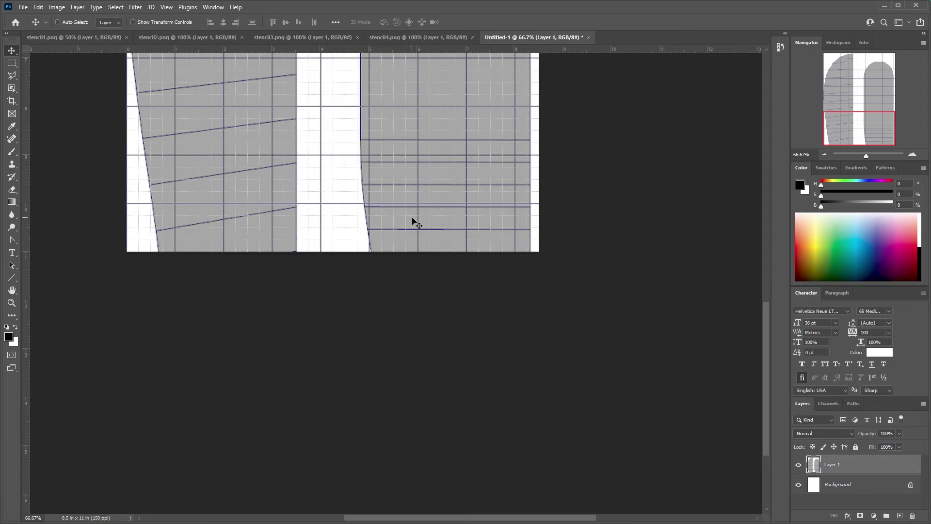
Step: Examine how the scaled stencil fits across the whole letter-size page
click(825, 154)
click(824, 154)
click(824, 155)
click(824, 154)
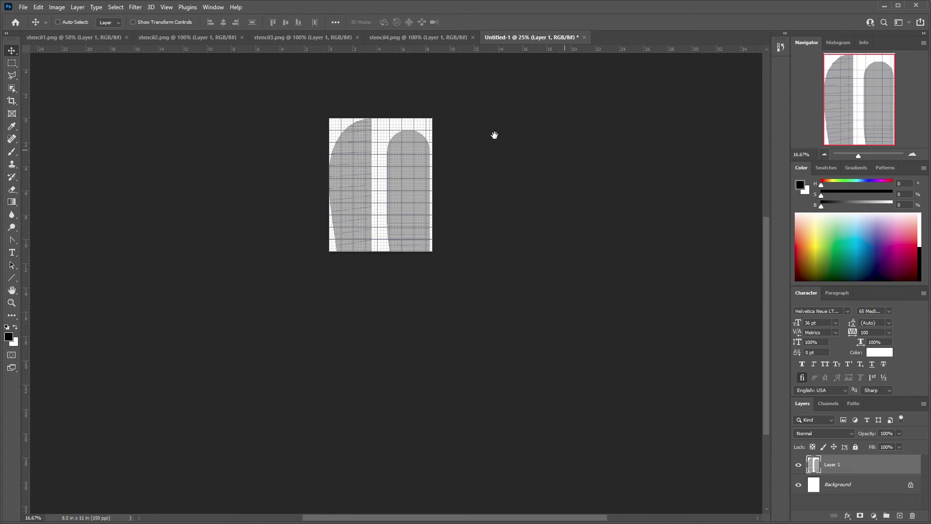
drag(495, 135, 576, 256)
click(913, 154)
click(913, 154)
click(913, 155)
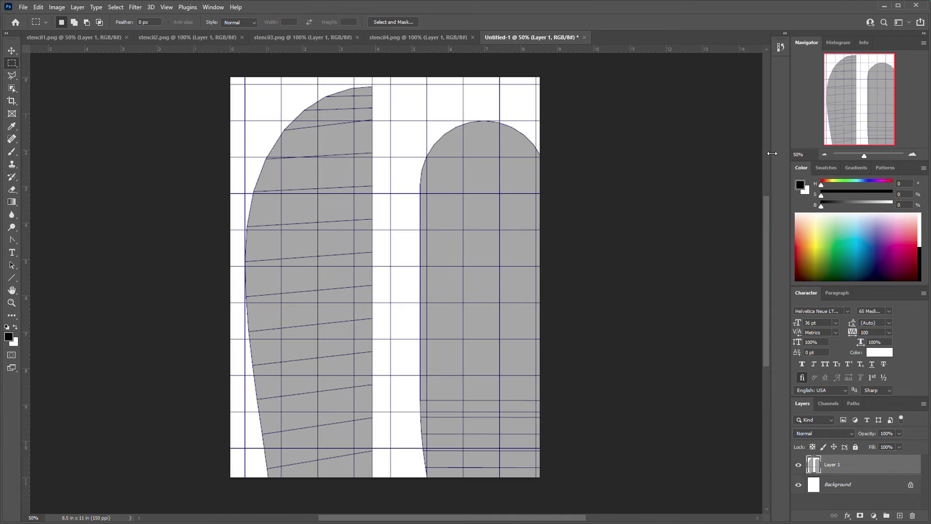
Step: Duplicate the scaled stencil layer and erase the left curved piece from the copy, keeping only the straight round-topped piece
right_click(848, 460)
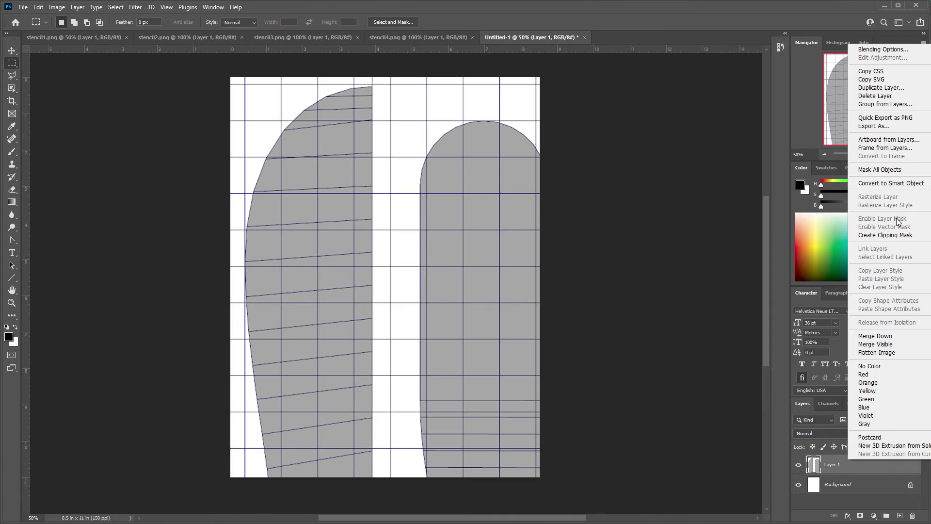
click(880, 87)
click(906, 188)
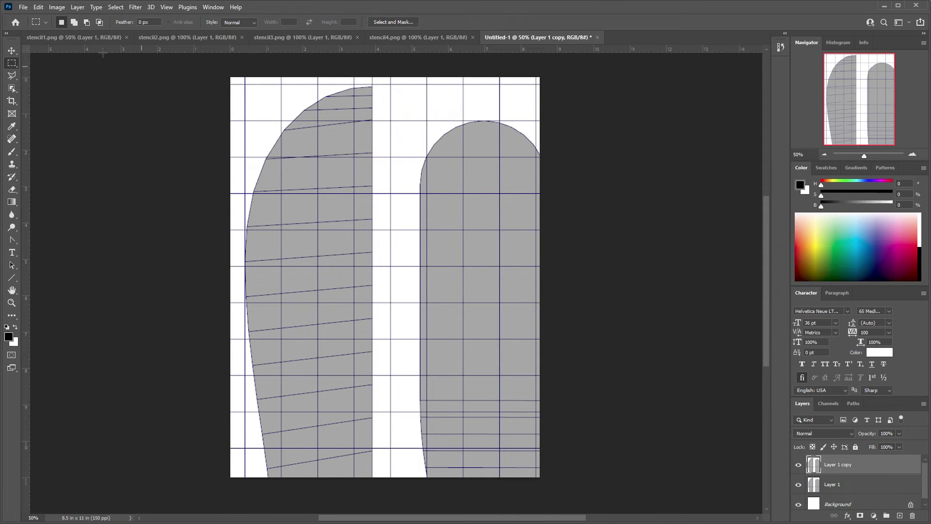
drag(160, 74, 413, 413)
key(Delete)
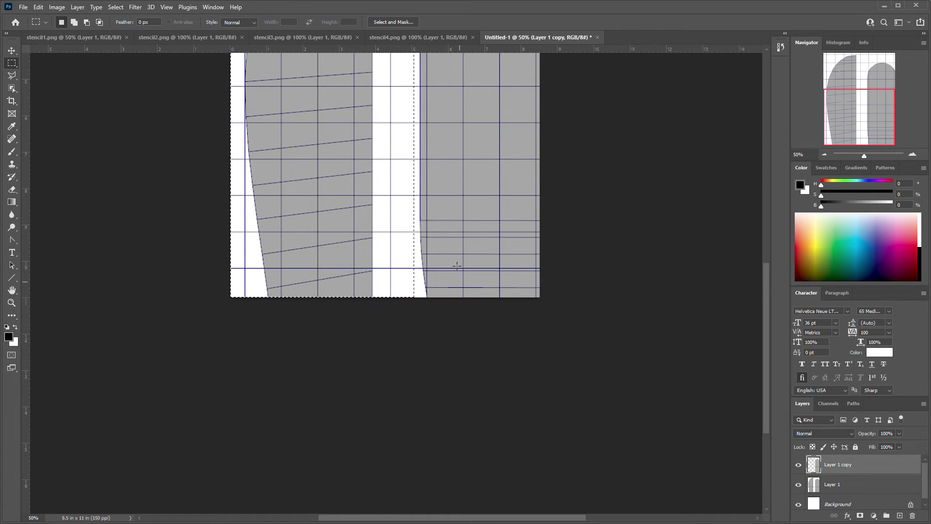
drag(464, 242, 488, 397)
key(ctrl+d)
Step: Shift the straight piece left until its full width fits on the page, and merge the copy into the stencil layer
click(17, 50)
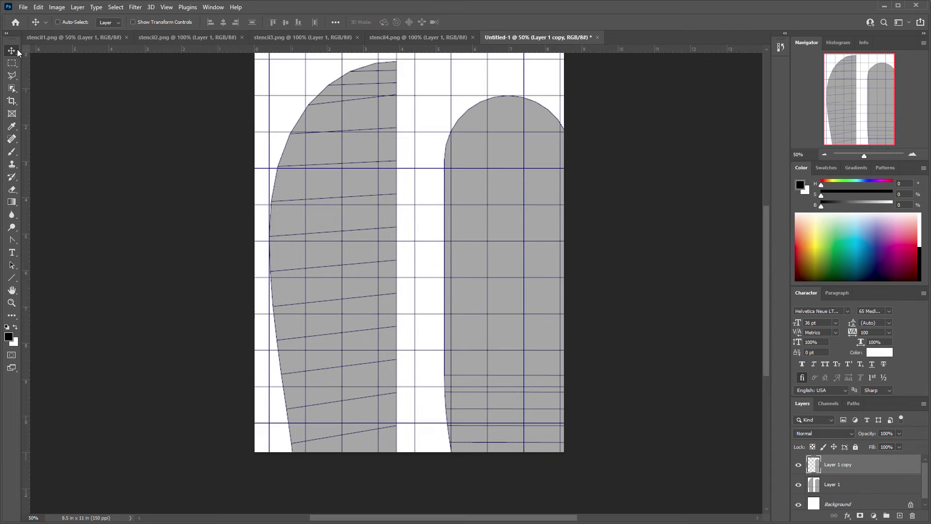
drag(519, 203, 490, 200)
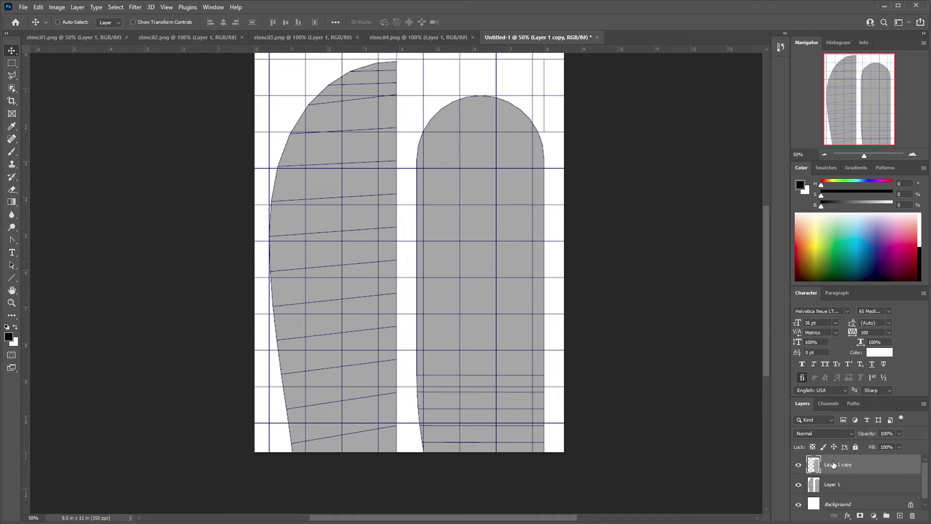
drag(603, 210, 549, 236)
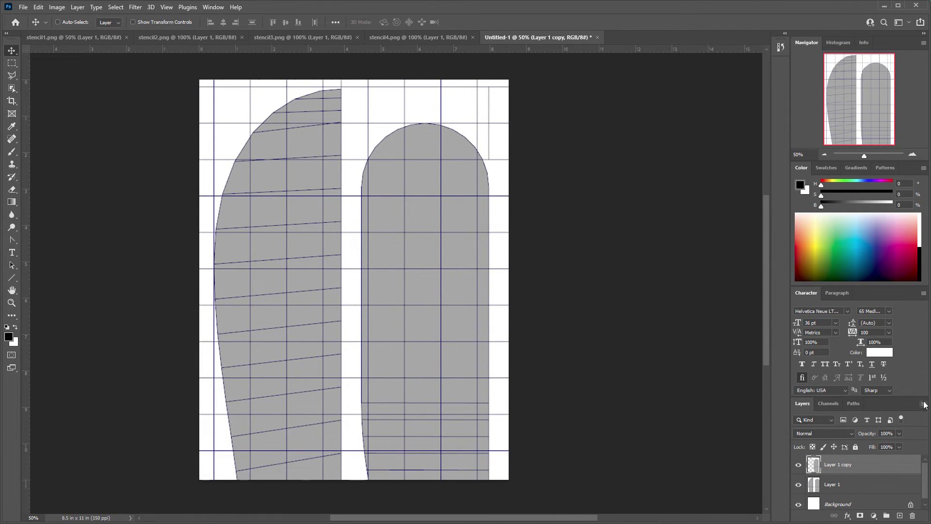
key(Delete)
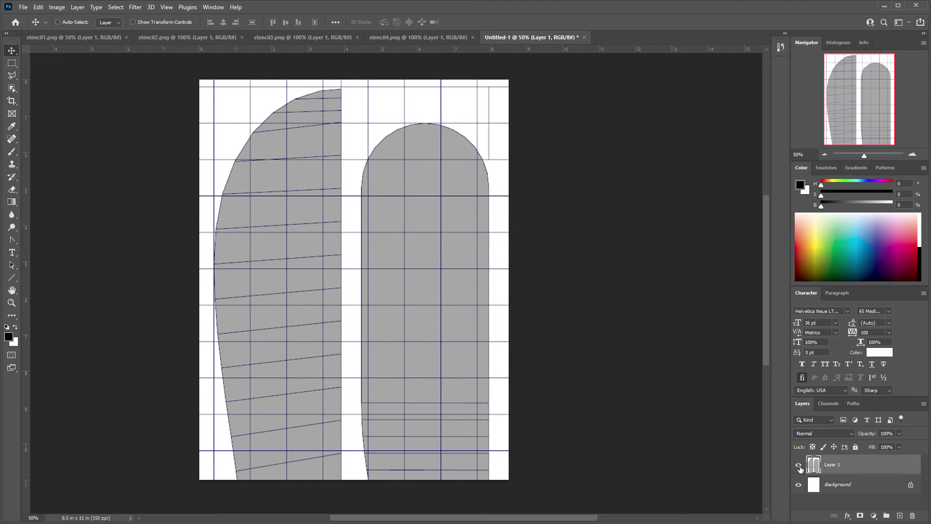
Step: Hide the finished first stencil layer, show the page grid, and close stencil1.png
click(798, 465)
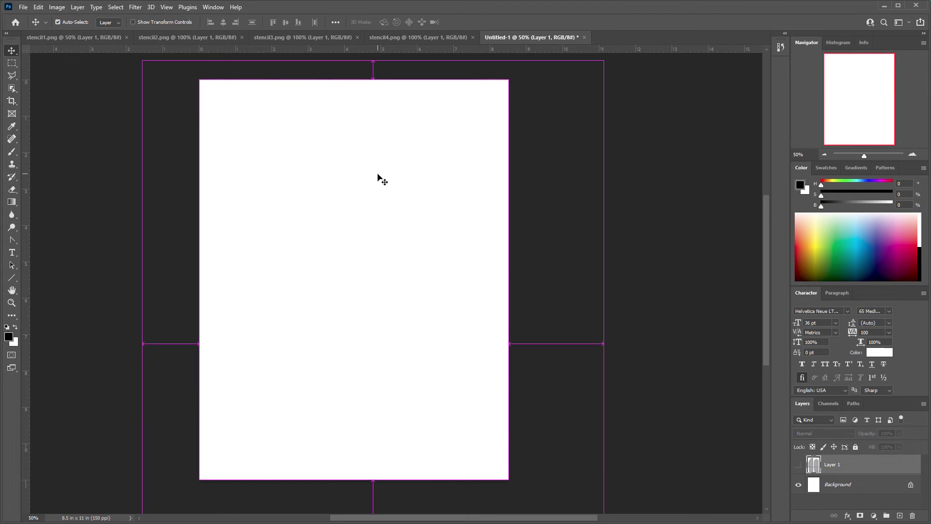
key(ctrl+apostrophe)
click(95, 38)
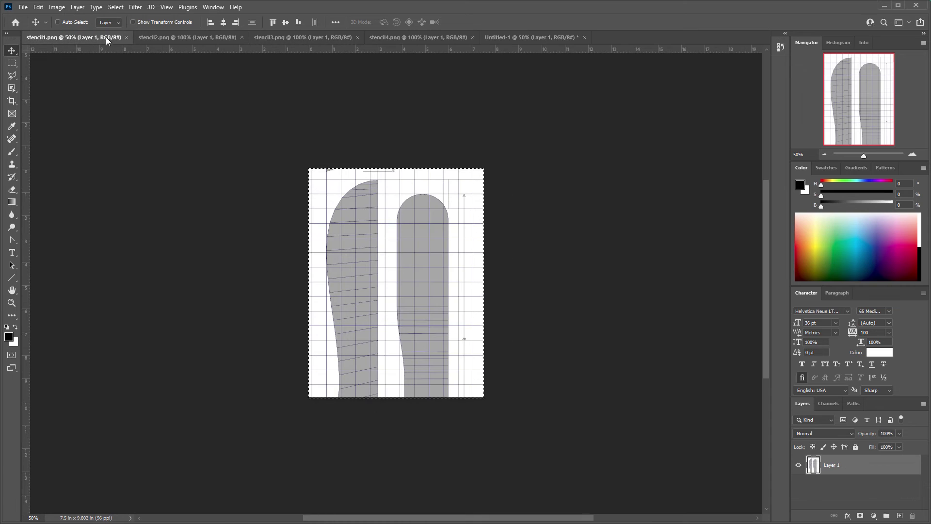
click(127, 37)
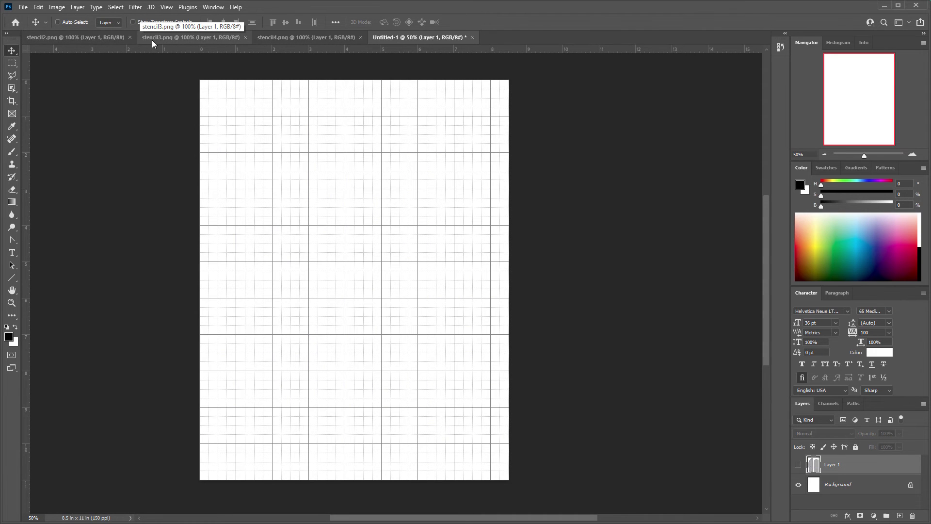
Step: Copy the stencil2.png image onto the letter page and align its grid with the page grid near the lower-left corner
click(103, 39)
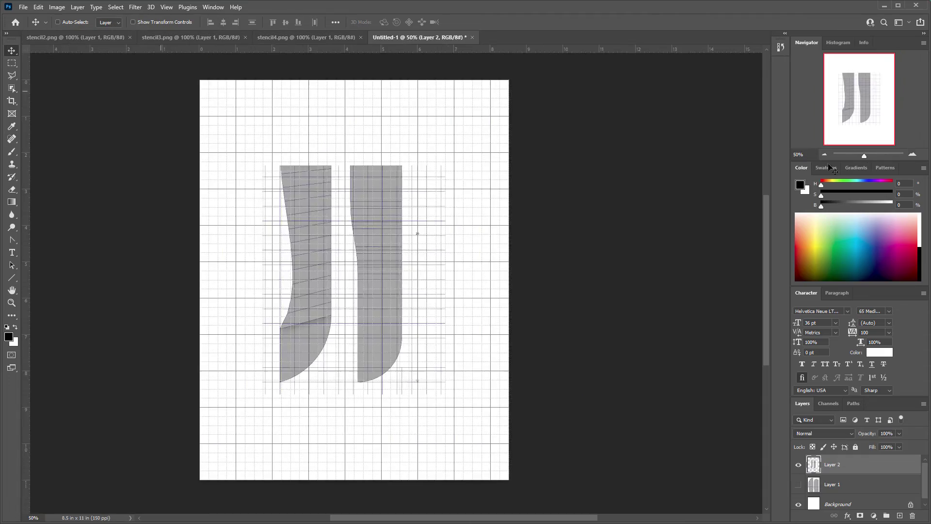
alt+scroll(264, 427, up, 2)
drag(472, 181, 358, 339)
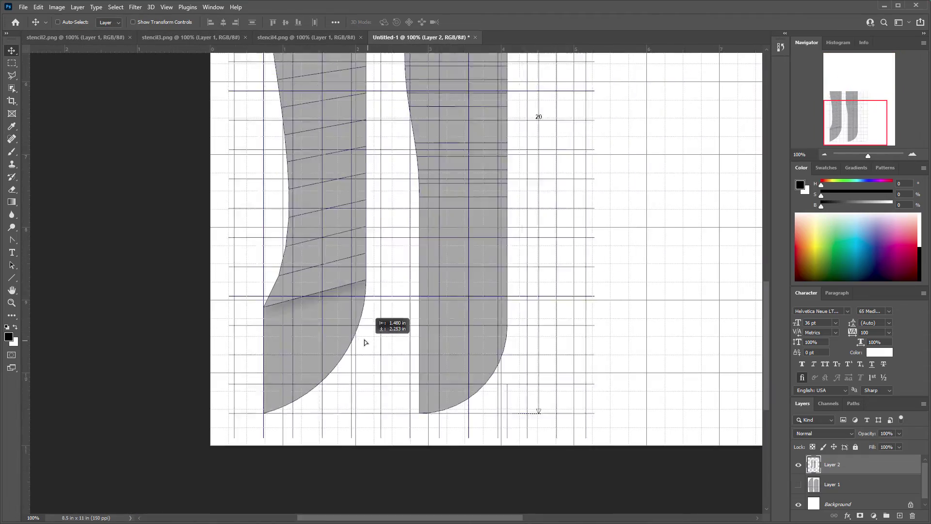
alt+scroll(270, 388, up, 2)
key(Down)
Step: Free-transform the second stencil proportionally until its grid lines match the page's 1-inch grid, and apply the transform
key(ctrl+t)
alt+scroll(569, 237, down, 4)
drag(569, 237, 407, 347)
drag(402, 302, 688, 116)
drag(532, 455, 554, 165)
drag(629, 351, 718, 407)
drag(340, 72, 490, 505)
key(Return)
Step: Select part of the second stencil and shift it into place on the page, comparing it with the first stencil layer
key(ctrl+minus)
key(m)
drag(399, 467, 356, 254)
key(v)
drag(528, 345, 517, 345)
click(798, 464)
click(798, 485)
click(798, 465)
drag(518, 169, 522, 169)
Step: Duplicate the second stencil layer, erase the unneeded part from the copy, reposition the remaining piece and merge it down
key(m)
click(838, 484)
right_click(836, 465)
click(866, 92)
key(Return)
key(Delete)
key(ctrl+d)
key(v)
drag(342, 221, 369, 220)
key(ctrl+e)
click(799, 466)
click(798, 465)
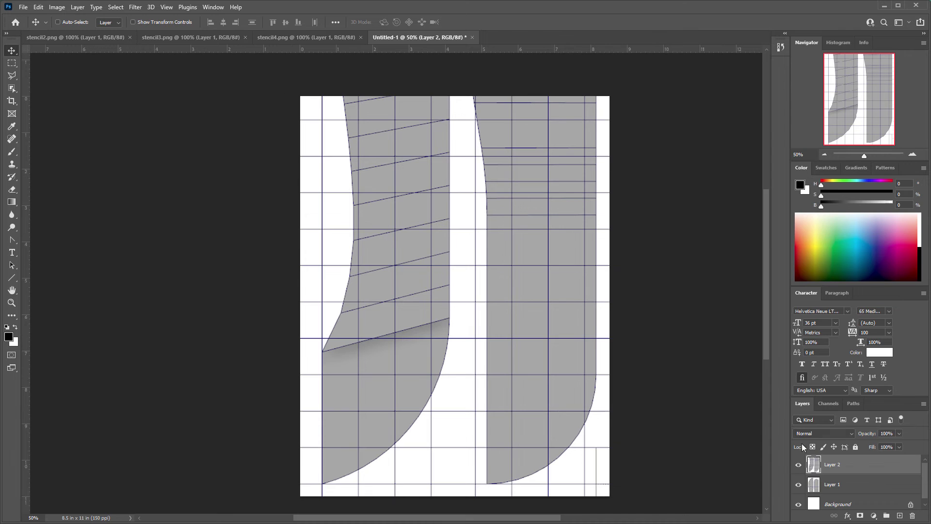
Step: Enlarge the canvas of stencil4.png, entering 20 as the new size, to make room for the third stencil
click(307, 37)
click(197, 37)
click(300, 37)
key(ctrl+minus)
key(ctrl+minus)
key(ctrl+alt+c)
drag(820, 146, 640, 115)
click(637, 222)
drag(633, 193, 590, 189)
text(20)
key(Return)
Step: Copy the whole stencil3.png image into stencil4.png, change the pasted layer's blend mode and align it with the stencil underneath
click(197, 37)
key(ctrl+a)
key(ctrl+c)
click(307, 37)
key(ctrl+v)
click(824, 433)
click(812, 509)
drag(465, 240, 464, 268)
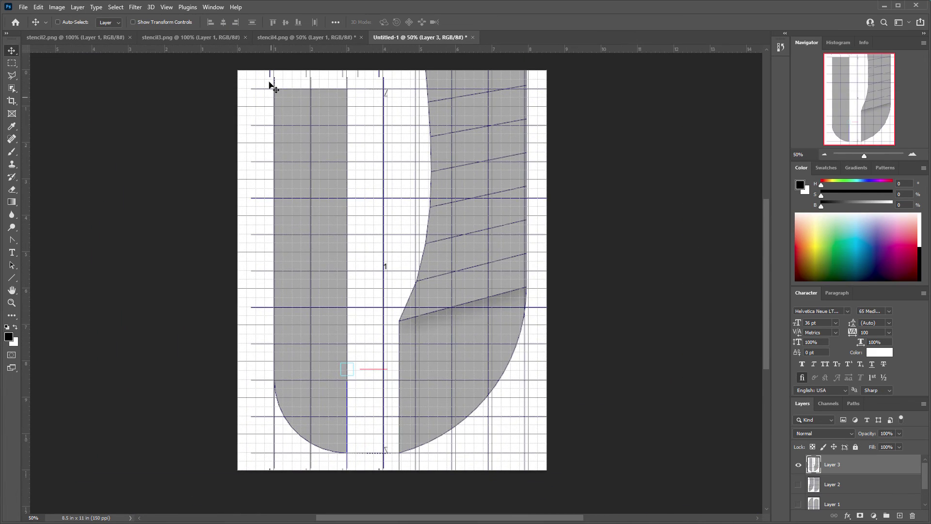
Step: Duplicate the third stencil layer and move the copy straight down so the upper part of its pieces fills the page
key(ctrl+j)
shift+drag(434, 95, 478, 457)
right_click(844, 466)
click(866, 99)
click(902, 187)
shift+drag(477, 208, 478, 353)
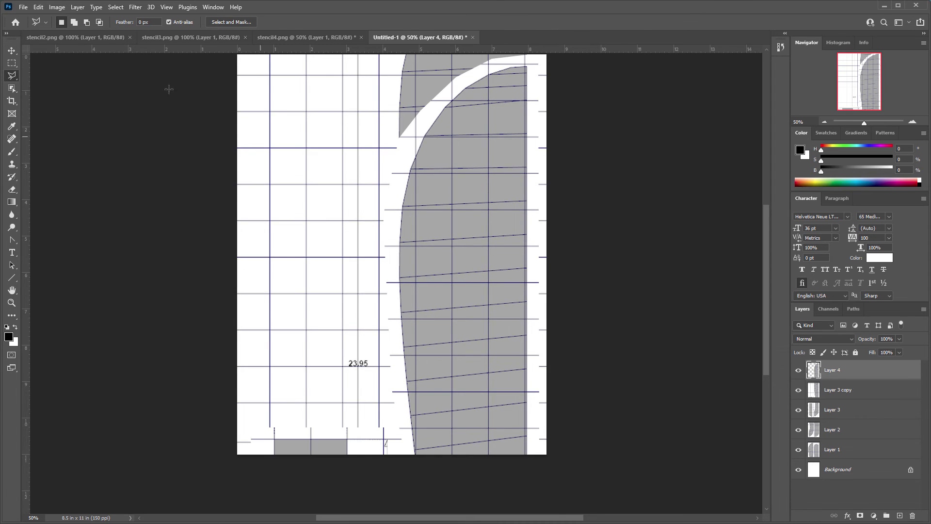
Step: Move the separated curved top piece left beside the other curved piece and merge it into the layer below
key(v)
drag(494, 171, 349, 185)
key(m)
key(ctrl+e)
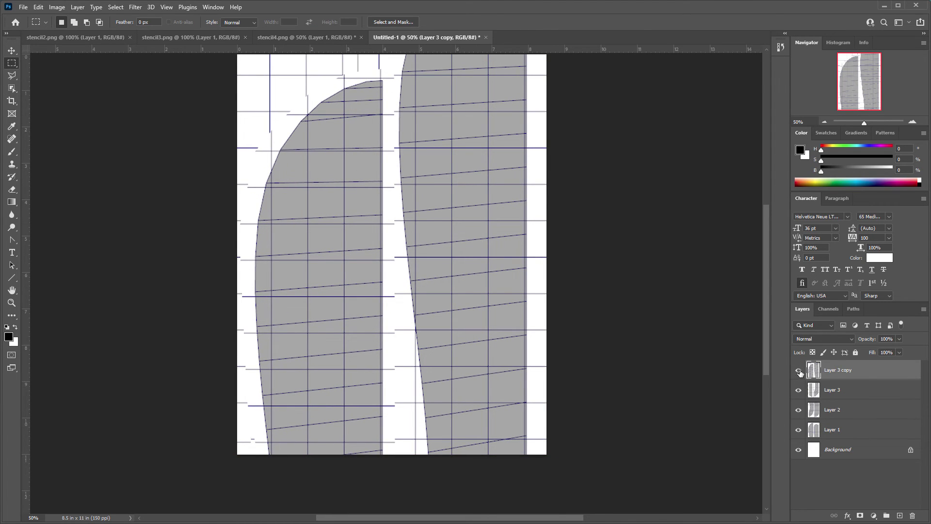
Step: Review the four stencil pages one by one by toggling their layers' visibility
click(800, 371)
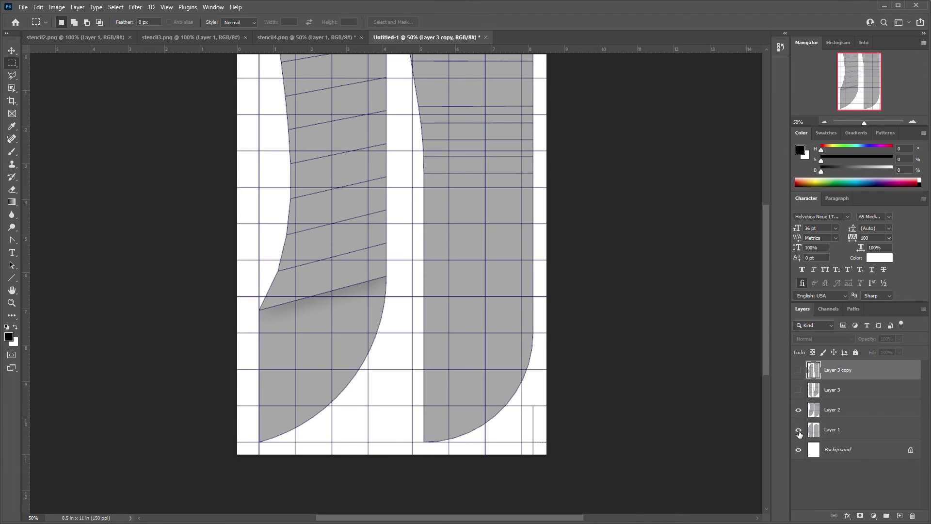
click(798, 411)
click(798, 390)
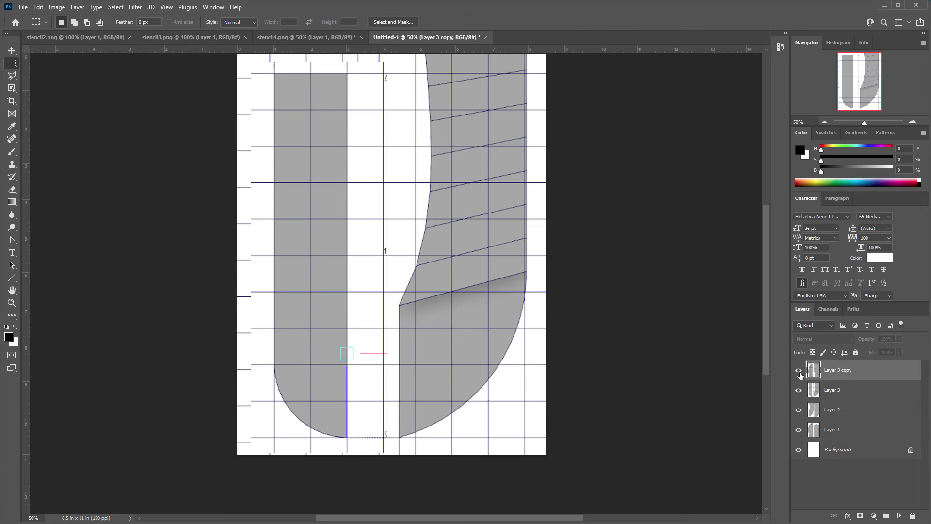
click(798, 371)
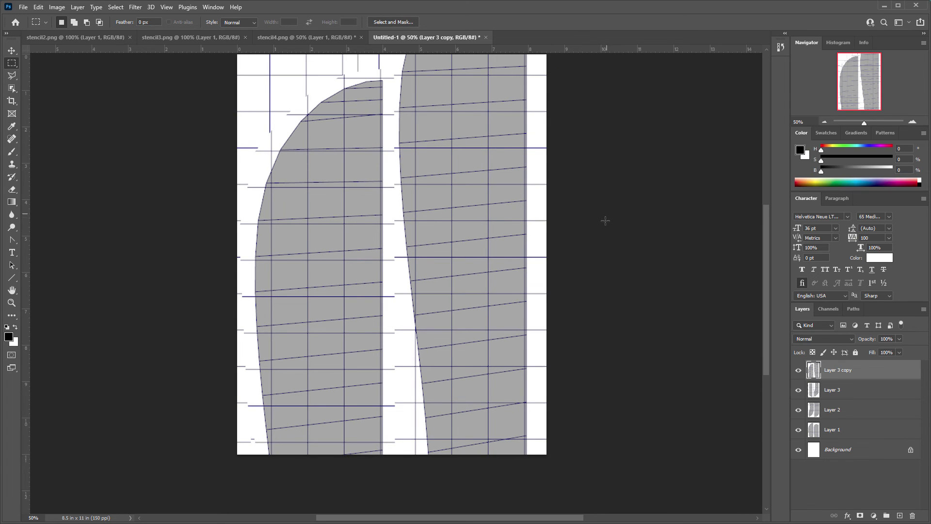
scroll(761, 228, up, 2)
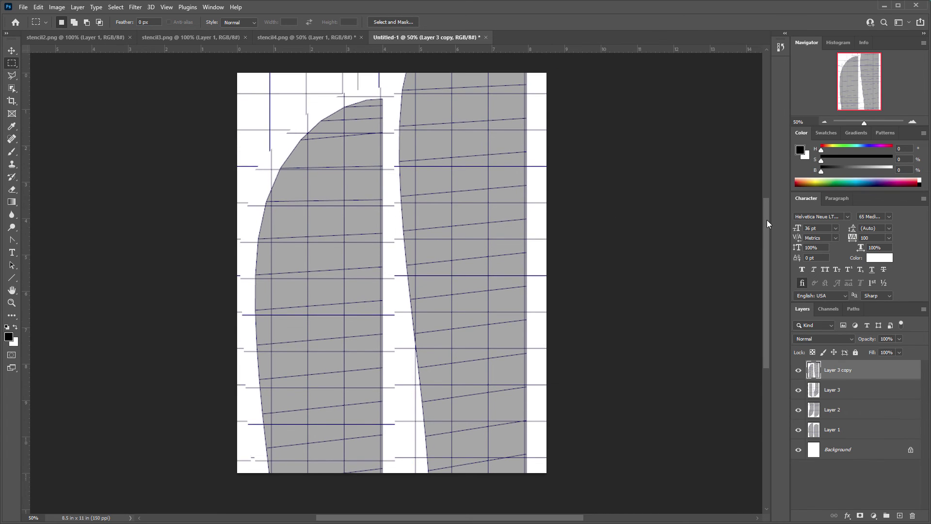
Step: Save the flattened stencil page as a Photoshop PDF named stencil_1 in the porch images folder
click(23, 7)
click(49, 123)
click(465, 427)
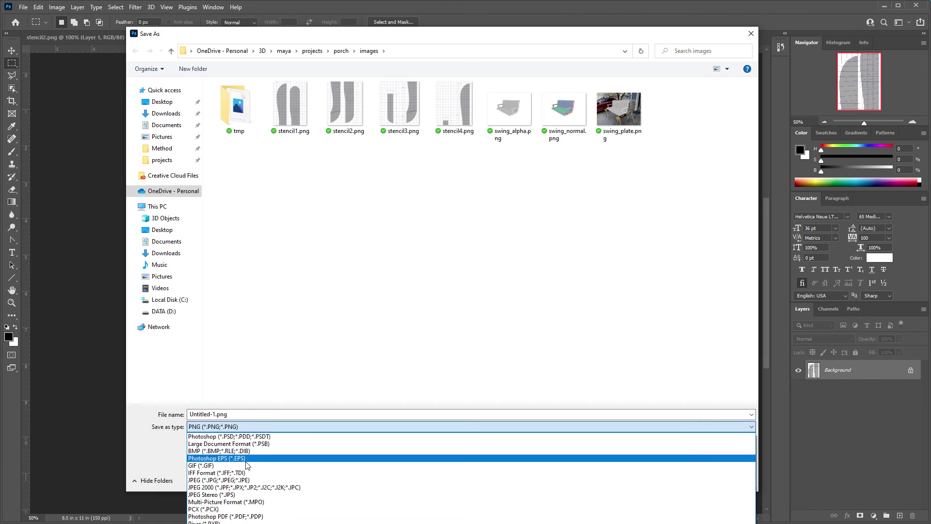
click(228, 516)
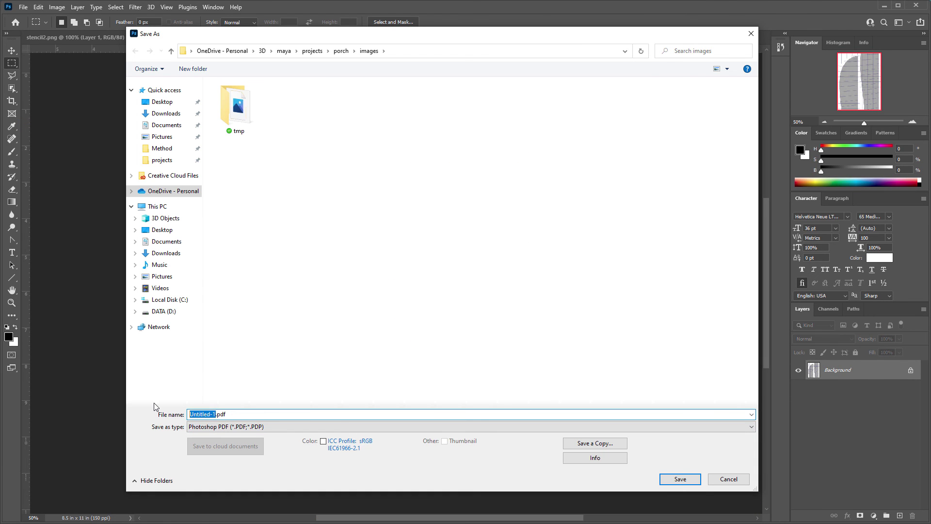
text(stencil_1)
key(Return)
click(604, 203)
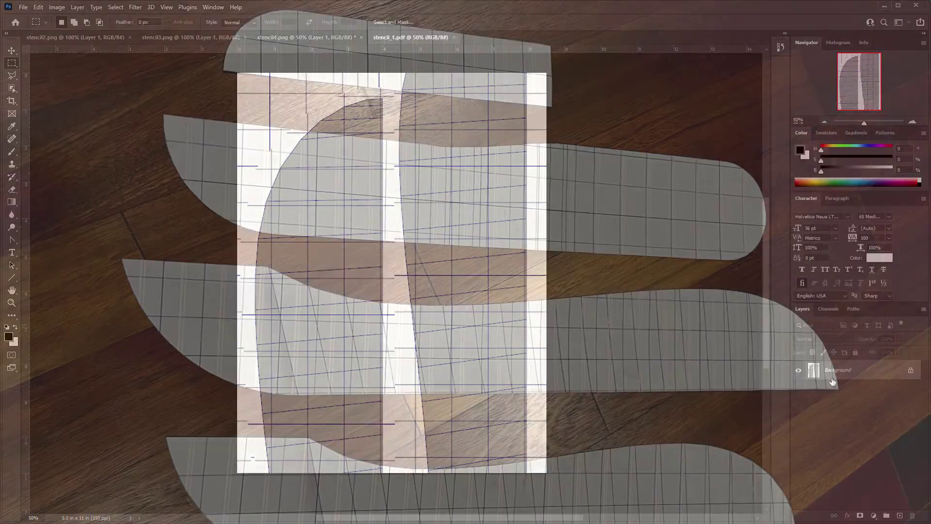